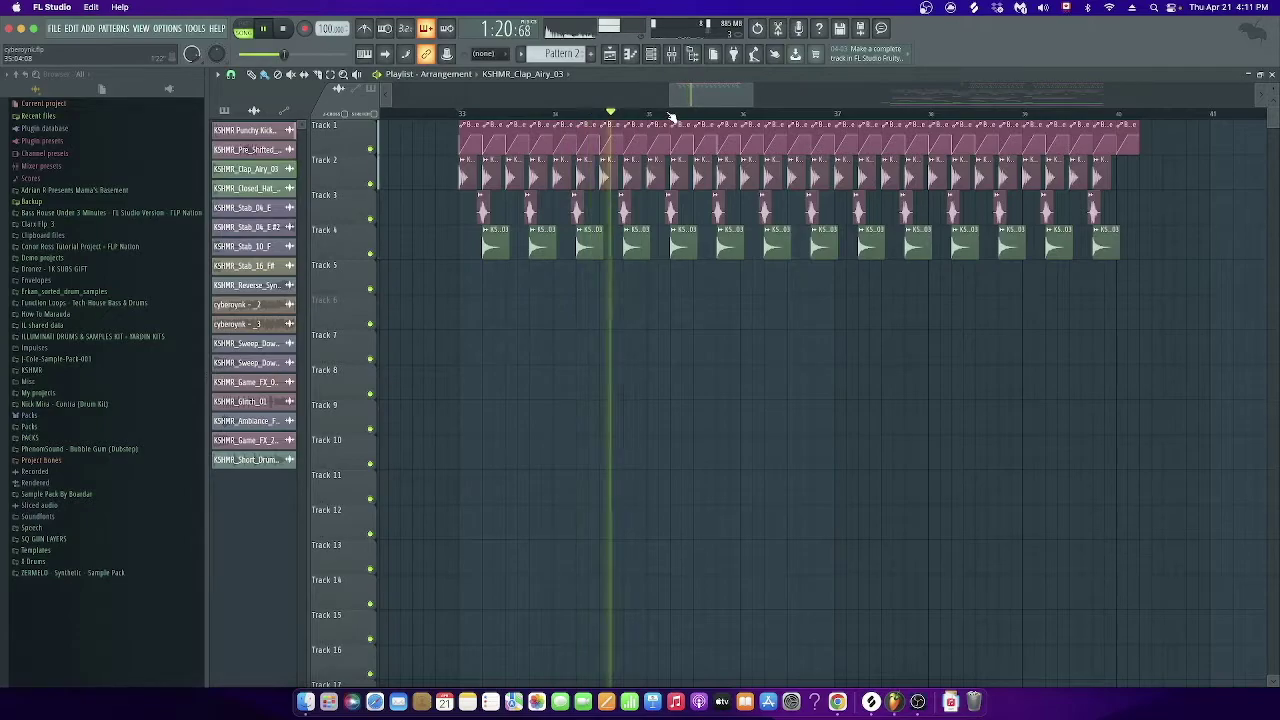
# Step: Stop playback and examine the waveforms of the KSHMR_Stab_04_E, Stab_10_F and Stab_16_F# samples on Tracks 8 to 10
pyautogui.press('space')
pyautogui.scroll(-2, 672, 118)
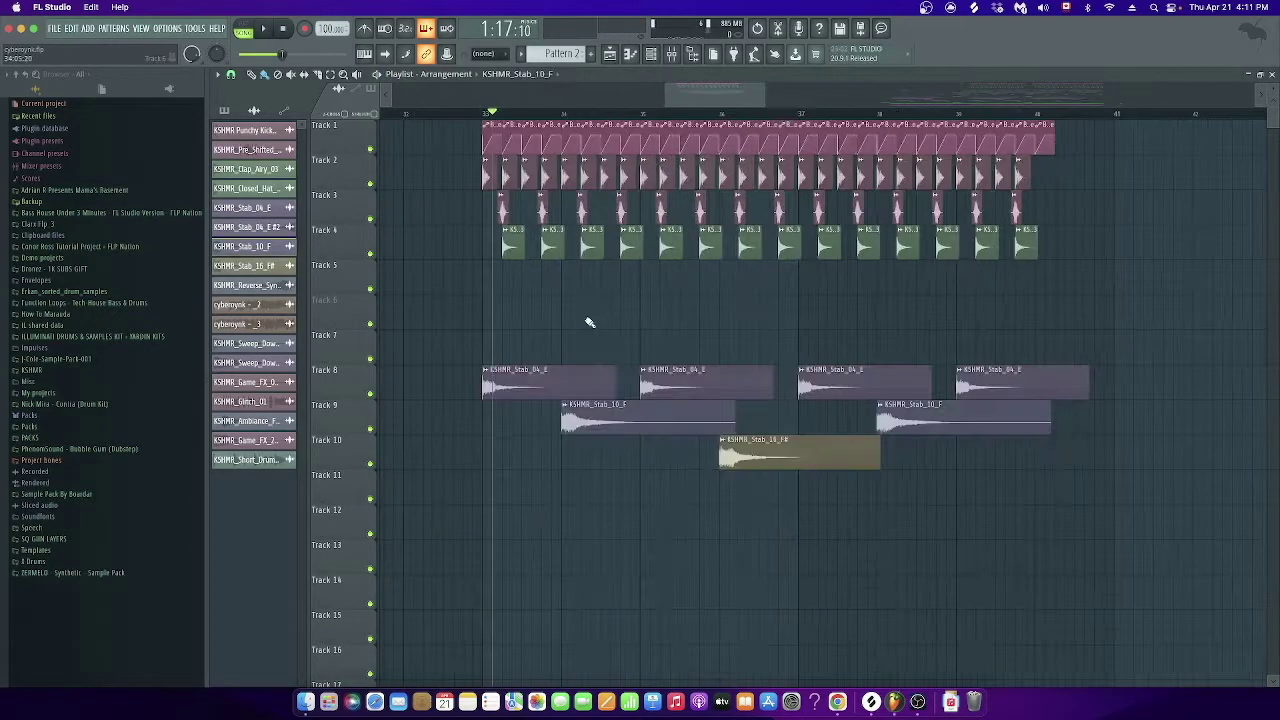
pyautogui.doubleClick(563, 372)
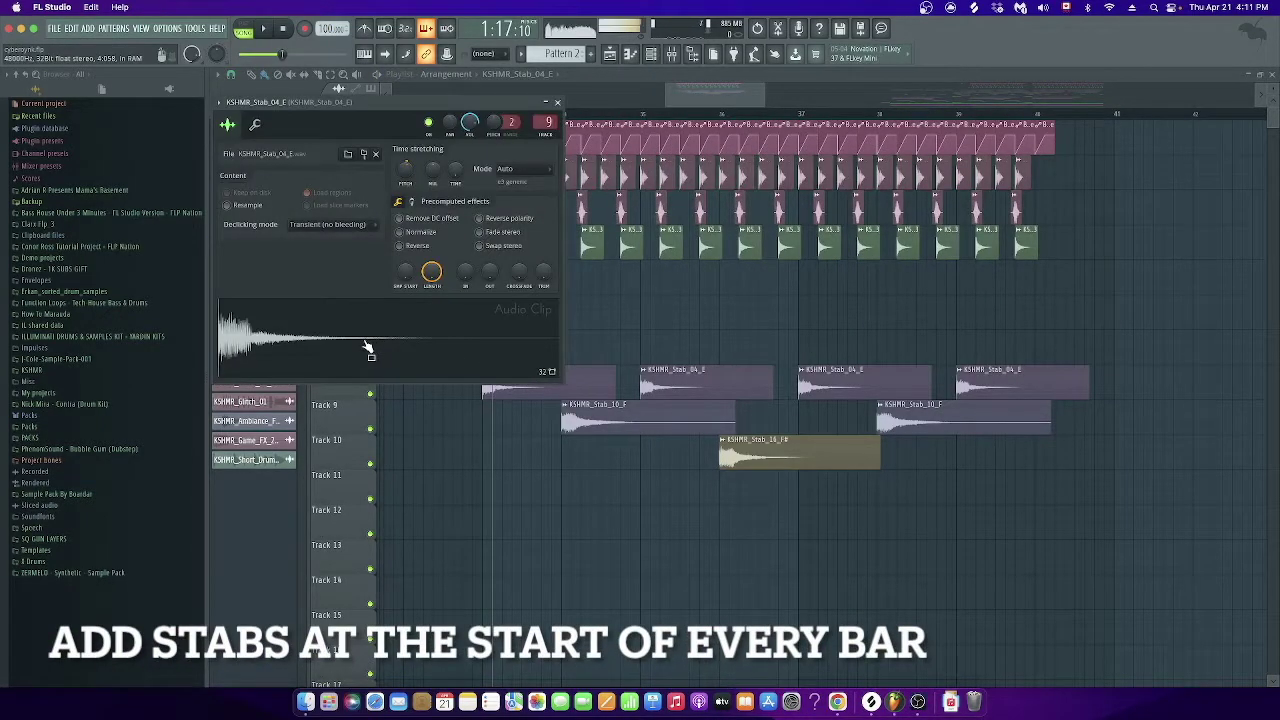
pyautogui.doubleClick(640, 412)
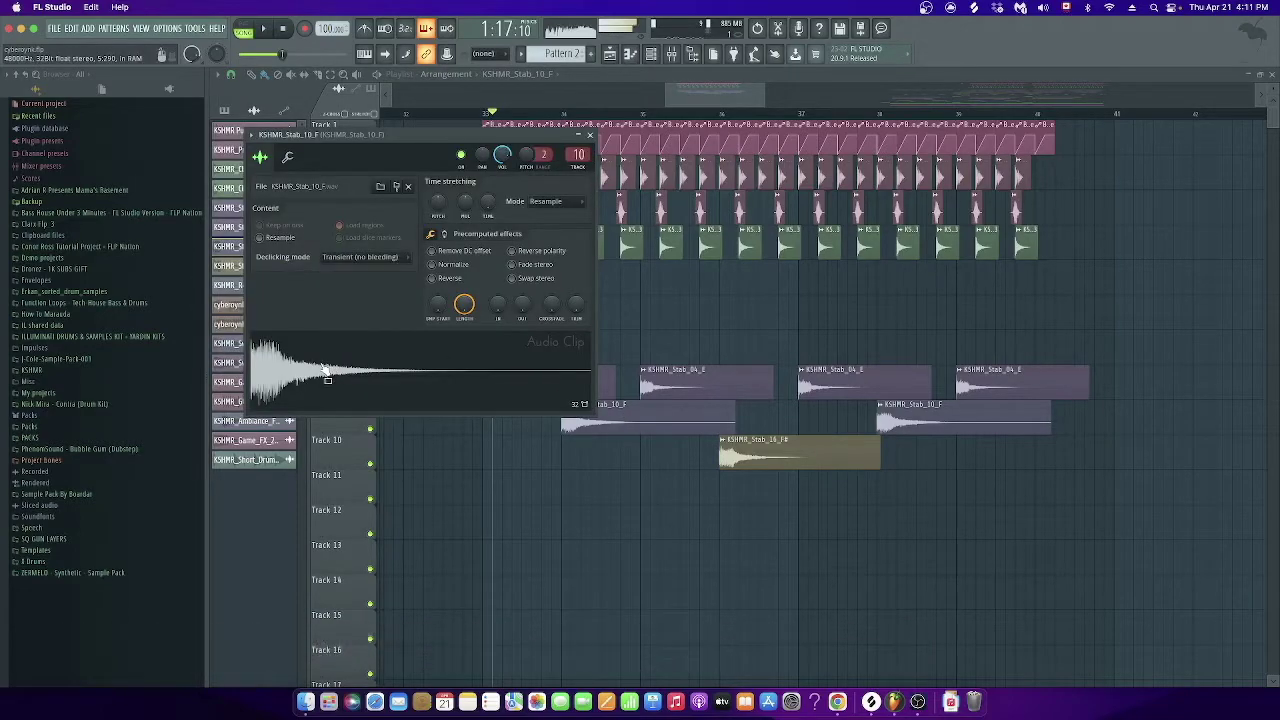
pyautogui.doubleClick(746, 446)
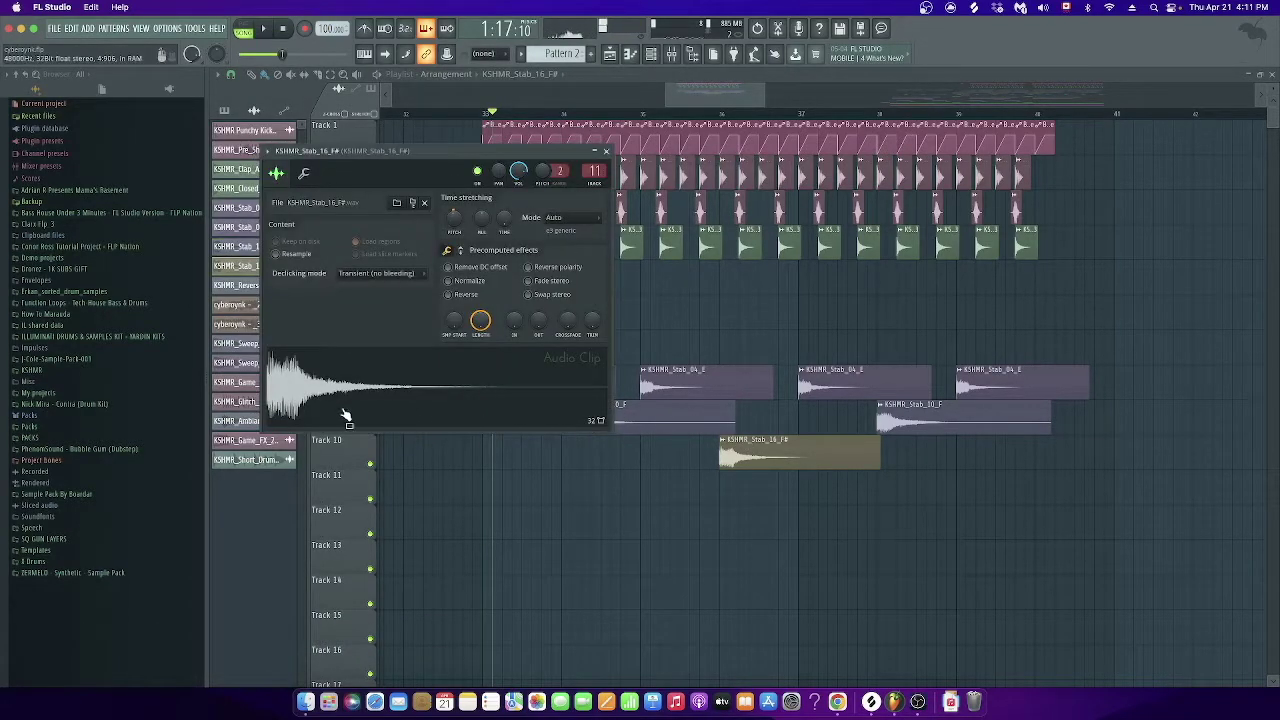
pyautogui.click(605, 151)
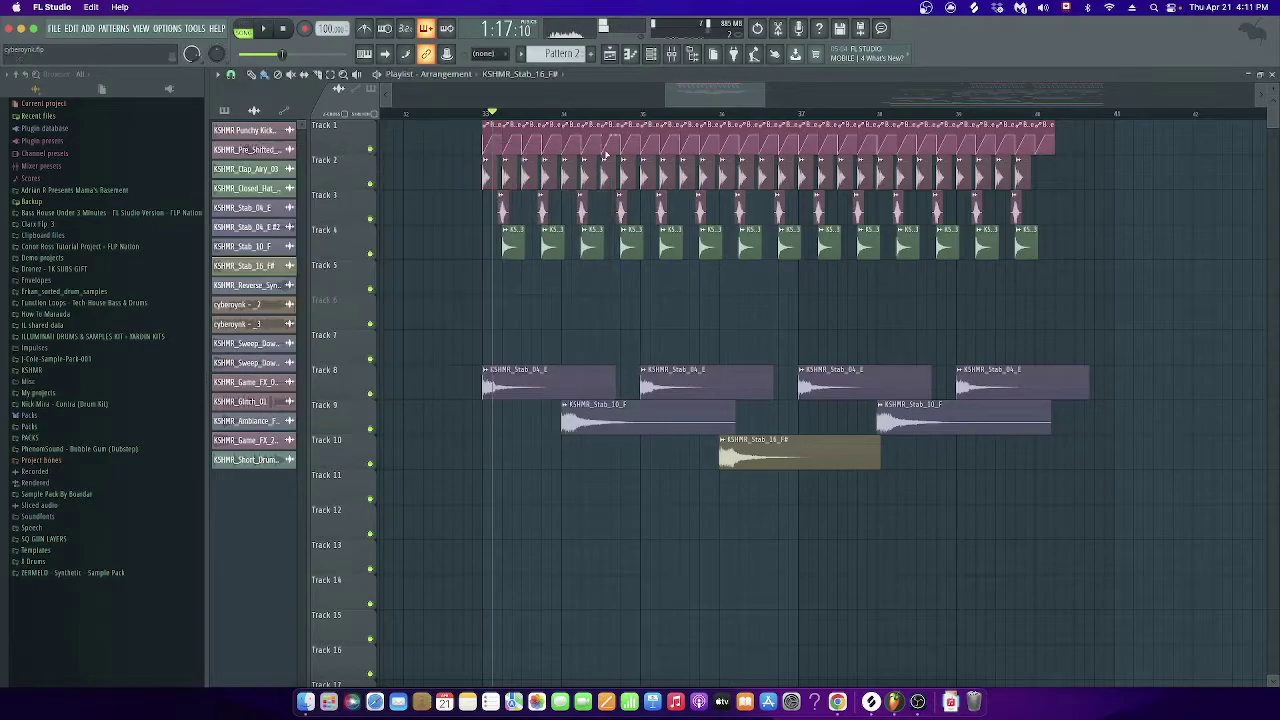
# Step: Examine the KSHMR_Reverse_Synth_18_F sample on Track 11, close it and play the arrangement
pyautogui.moveTo(707, 94); pyautogui.dragTo(706, 94)
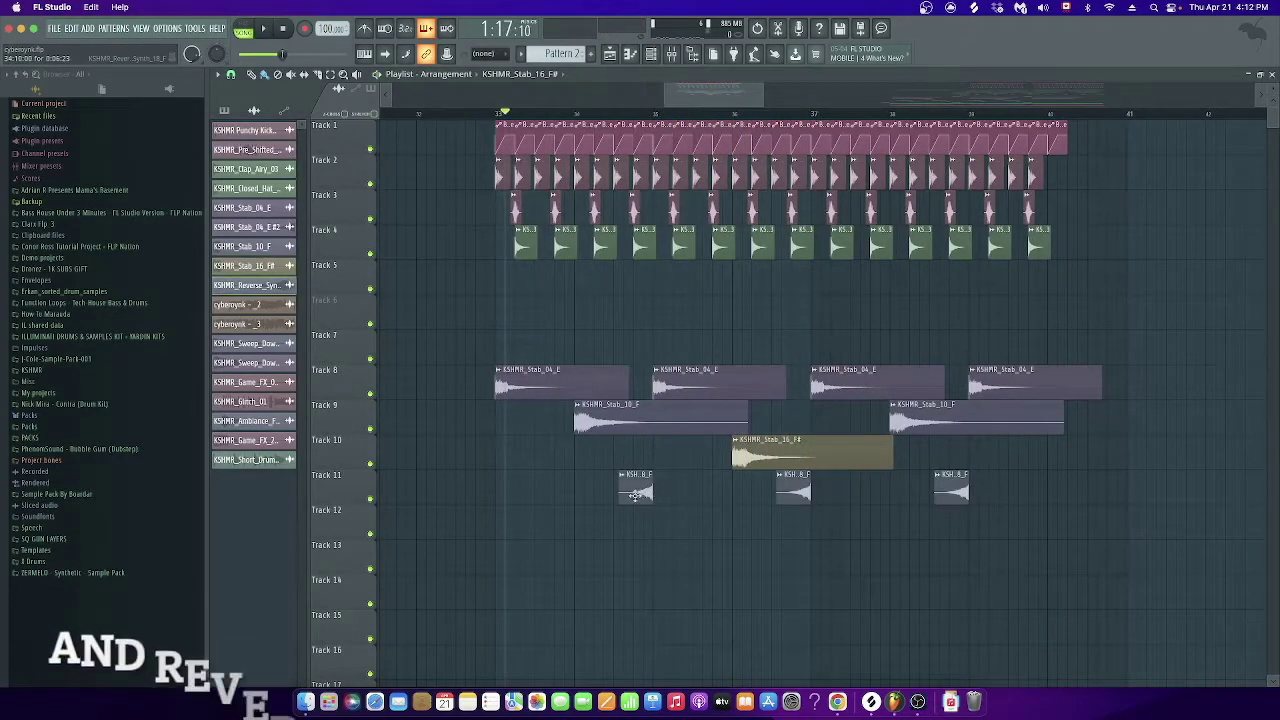
pyautogui.doubleClick(634, 494)
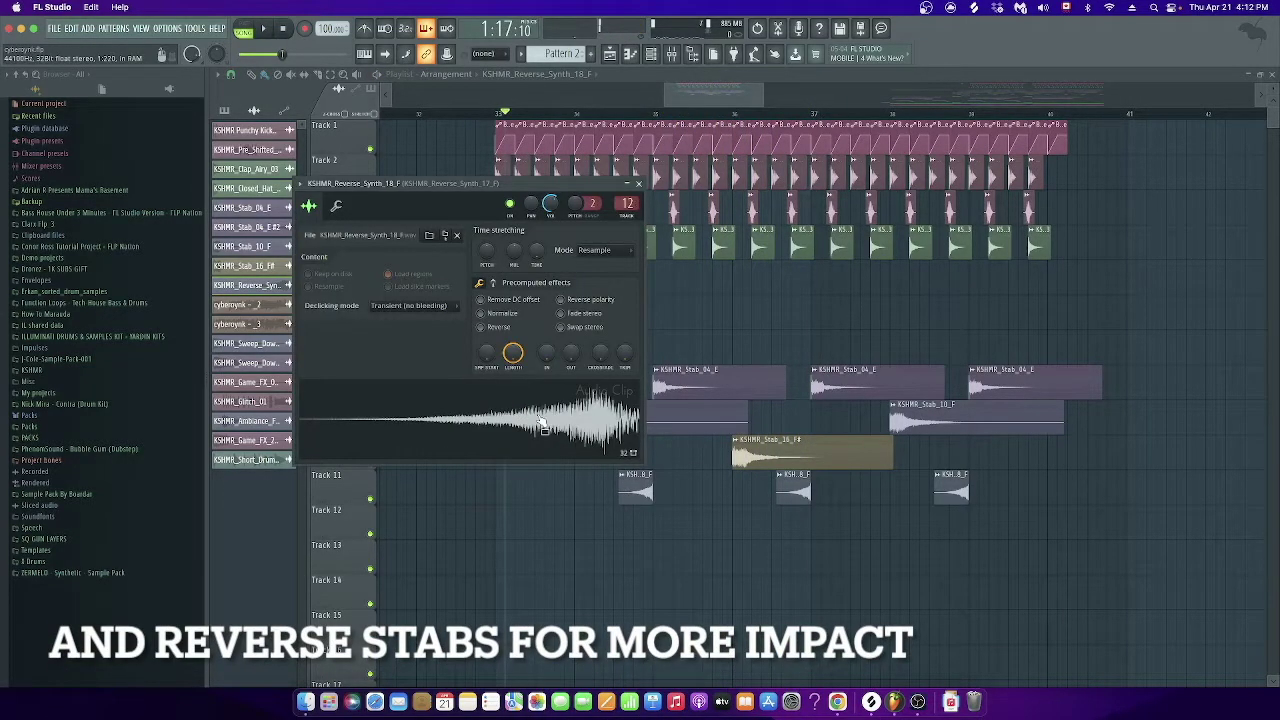
pyautogui.click(639, 184)
pyautogui.press('space')
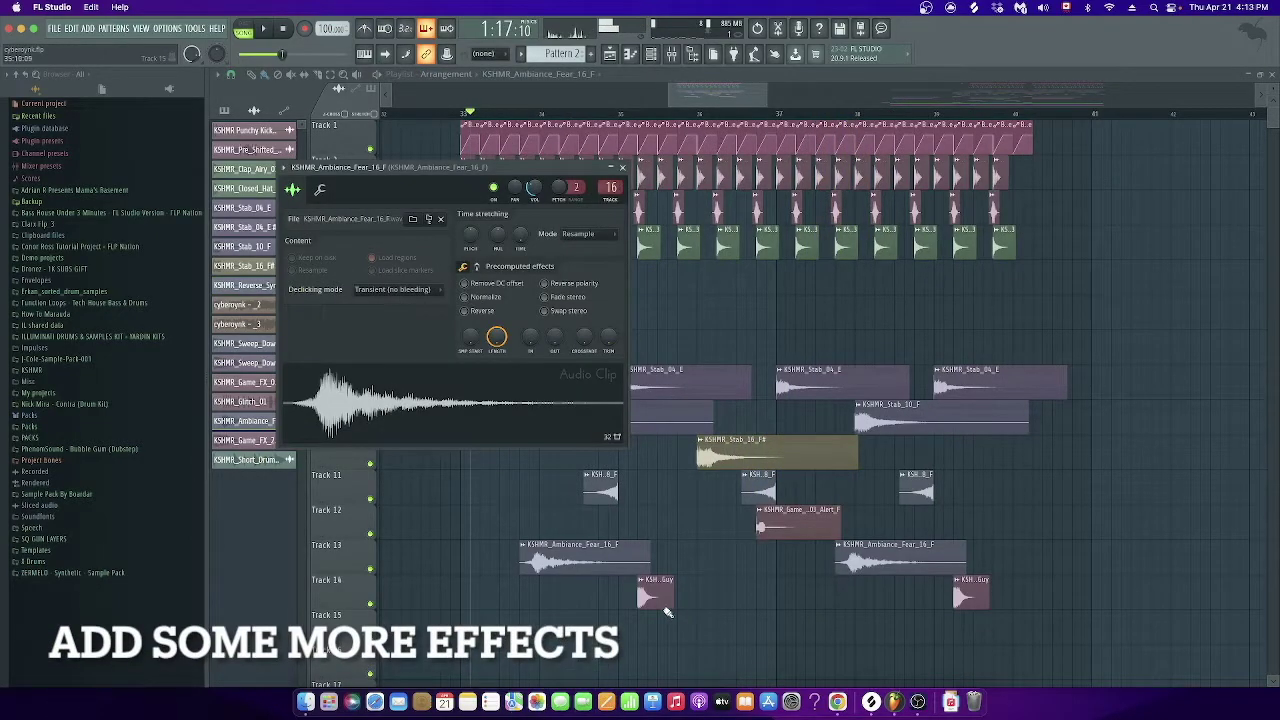
# Step: Examine the Killed_The_Bad_Guy sample on Track 14 and the Game_FX_03_Alert_F sample on Track 12, and play the arrangement
pyautogui.doubleClick(655, 598)
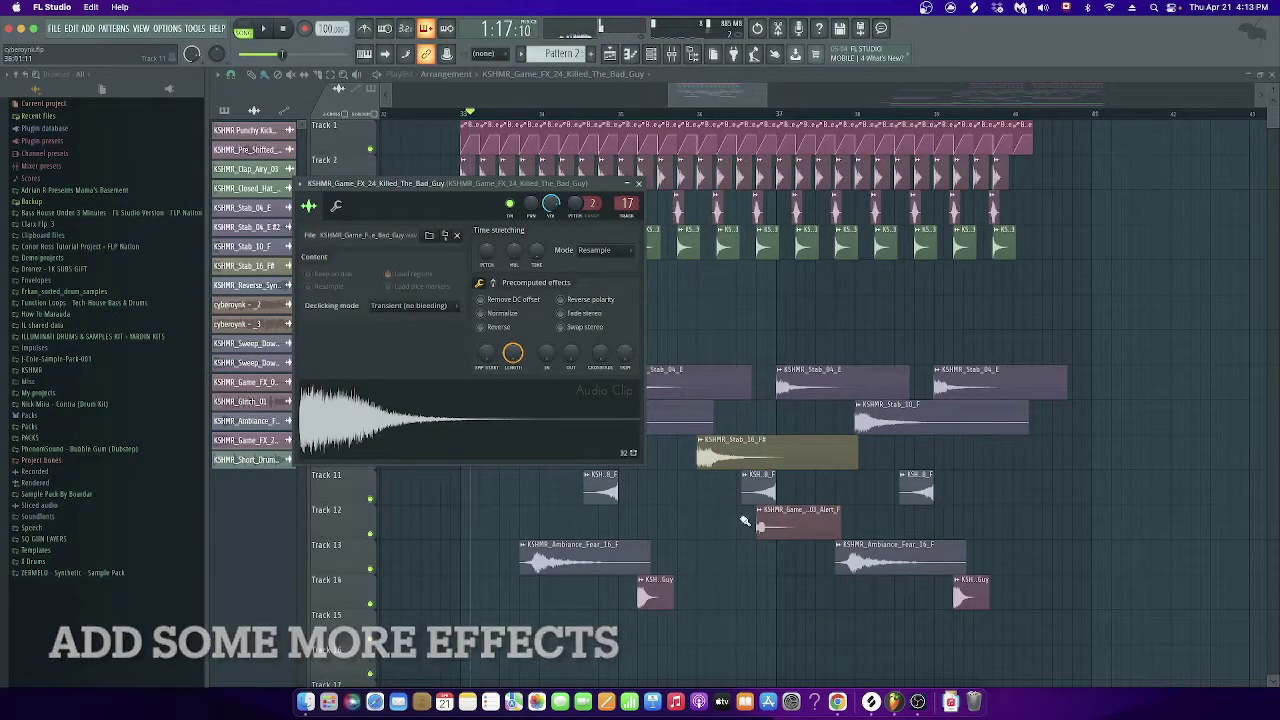
pyautogui.doubleClick(752, 516)
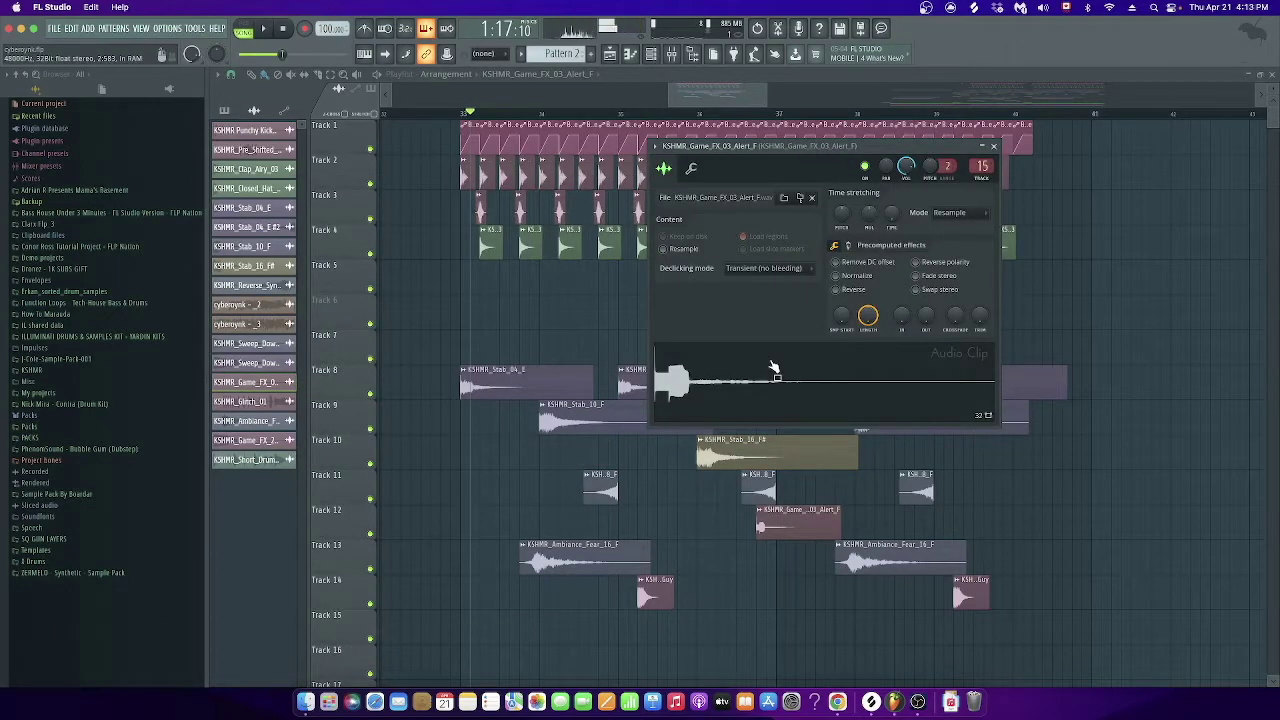
pyautogui.press('Escape')
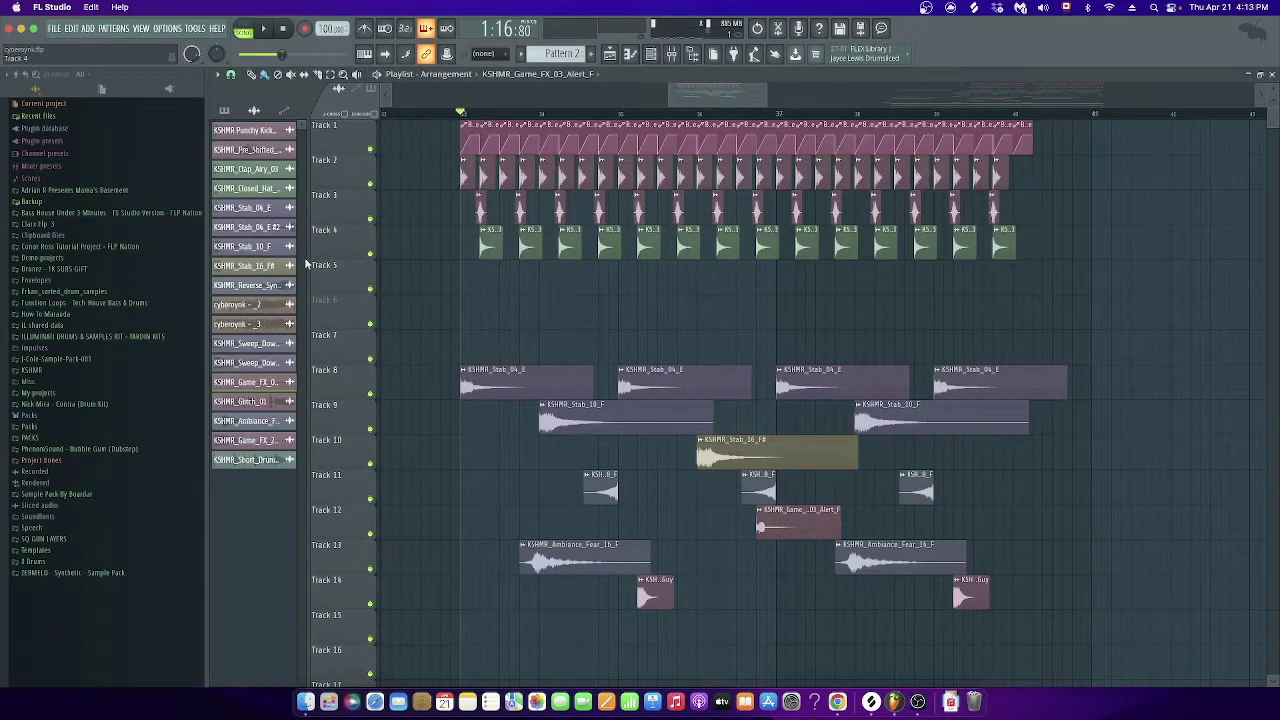
pyautogui.press('space')
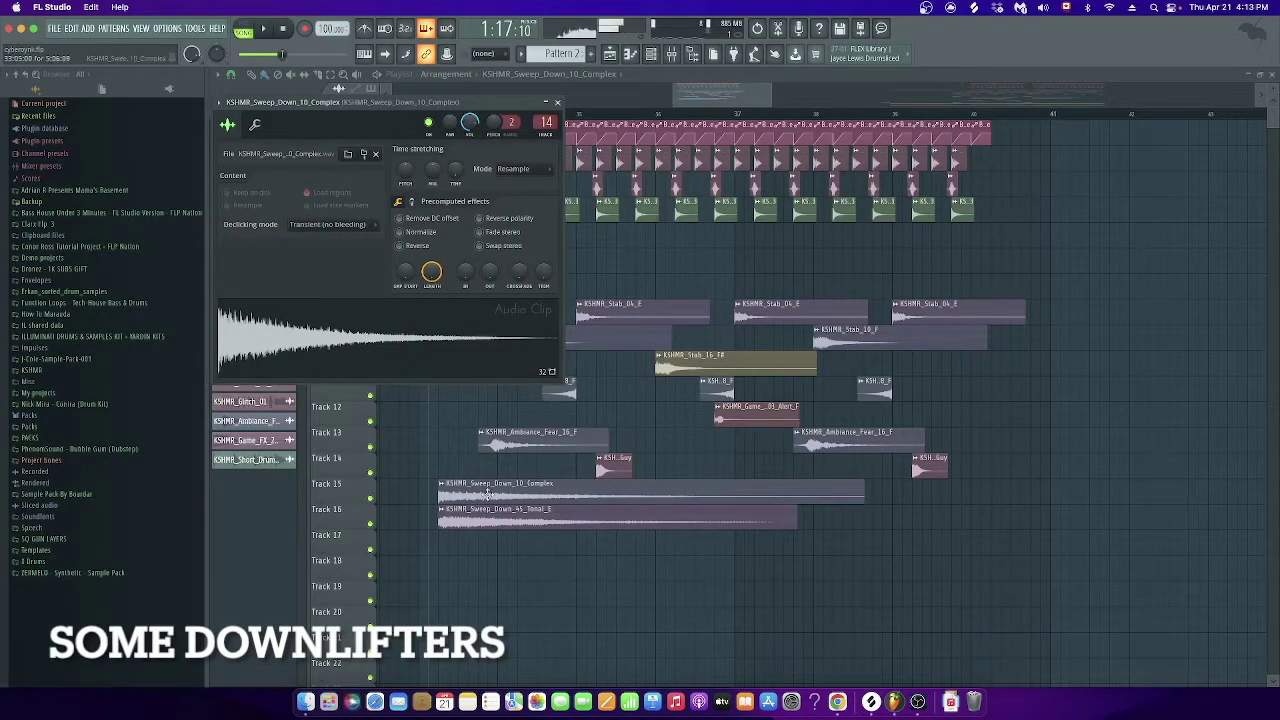
# Step: Examine the KSHMR_Sweep_Down_45_Tonal_E downlifter sample on Track 16 and close its settings
pyautogui.doubleClick(462, 520)
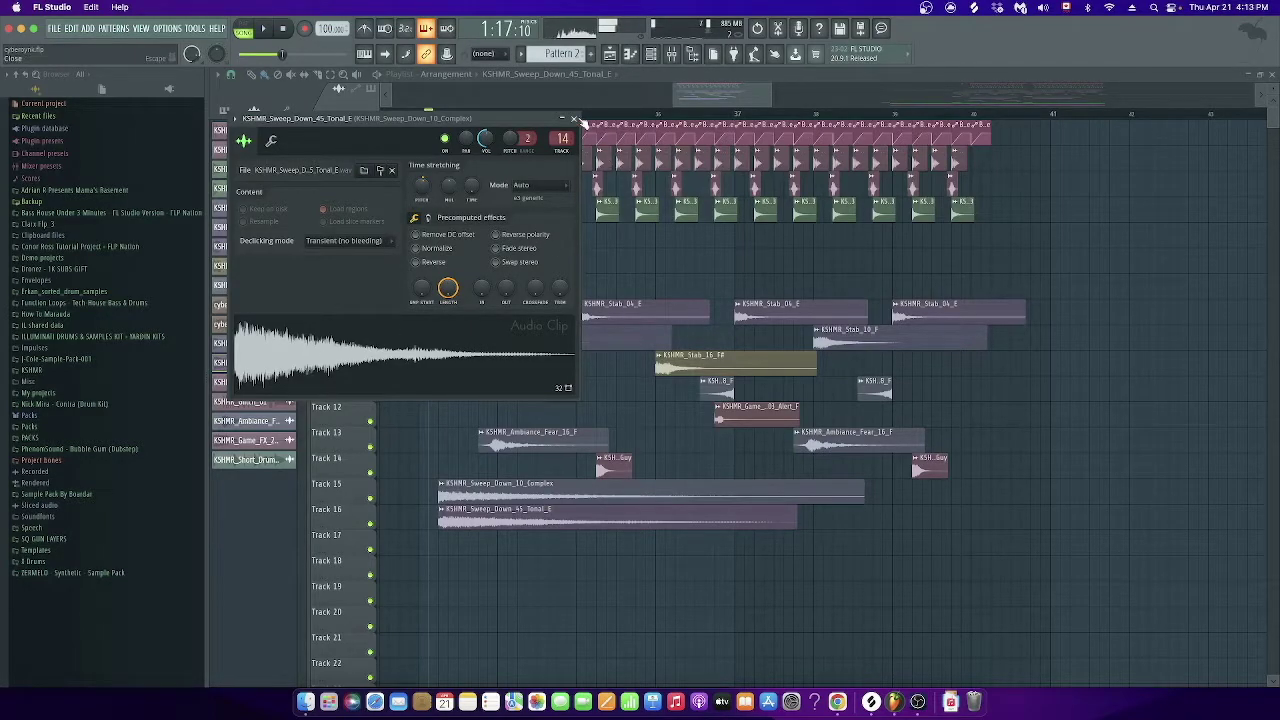
pyautogui.click(573, 119)
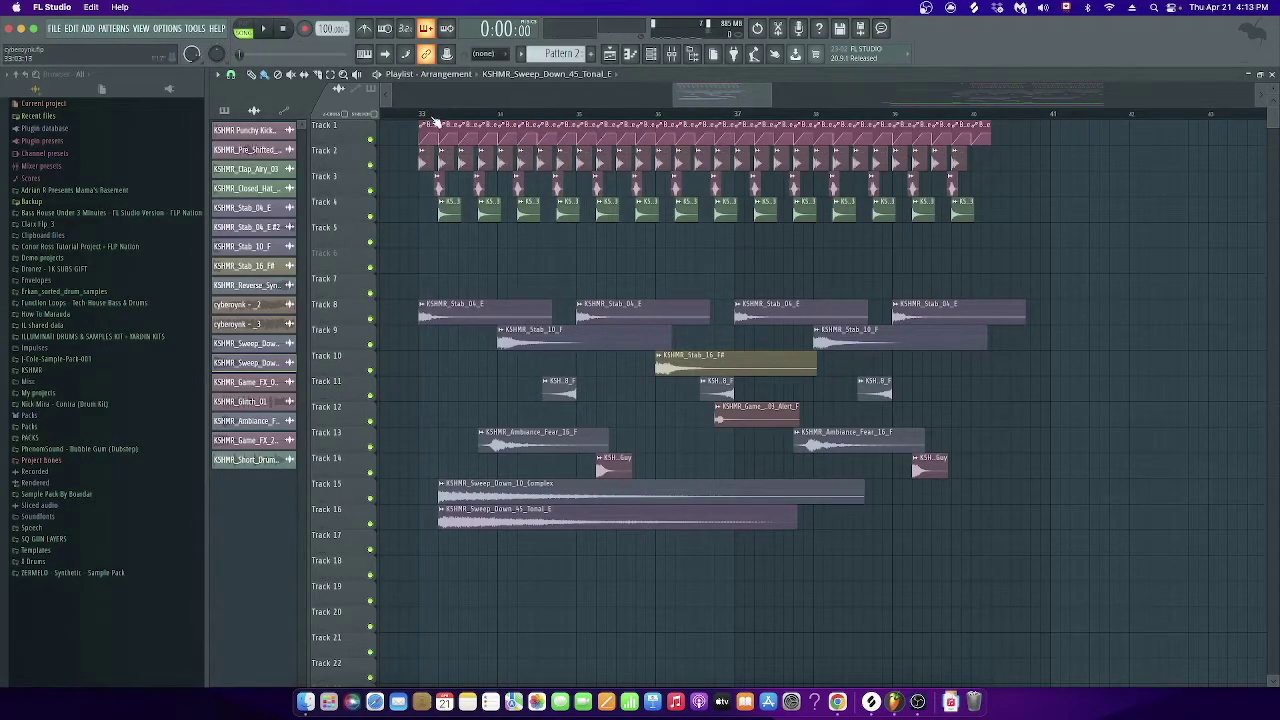
pyautogui.click(275, 31)
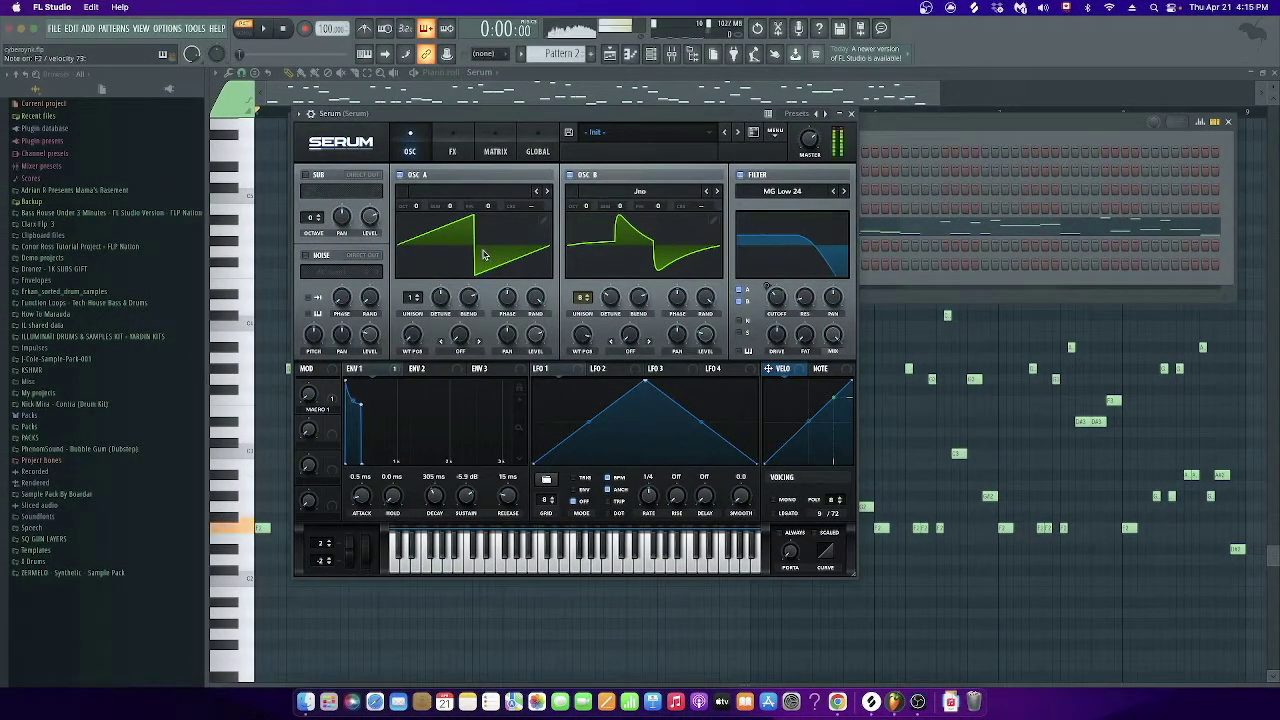
# Step: Examine the effects page of the first Serum synth and the effects chain on its mixer track
pyautogui.click(453, 149)
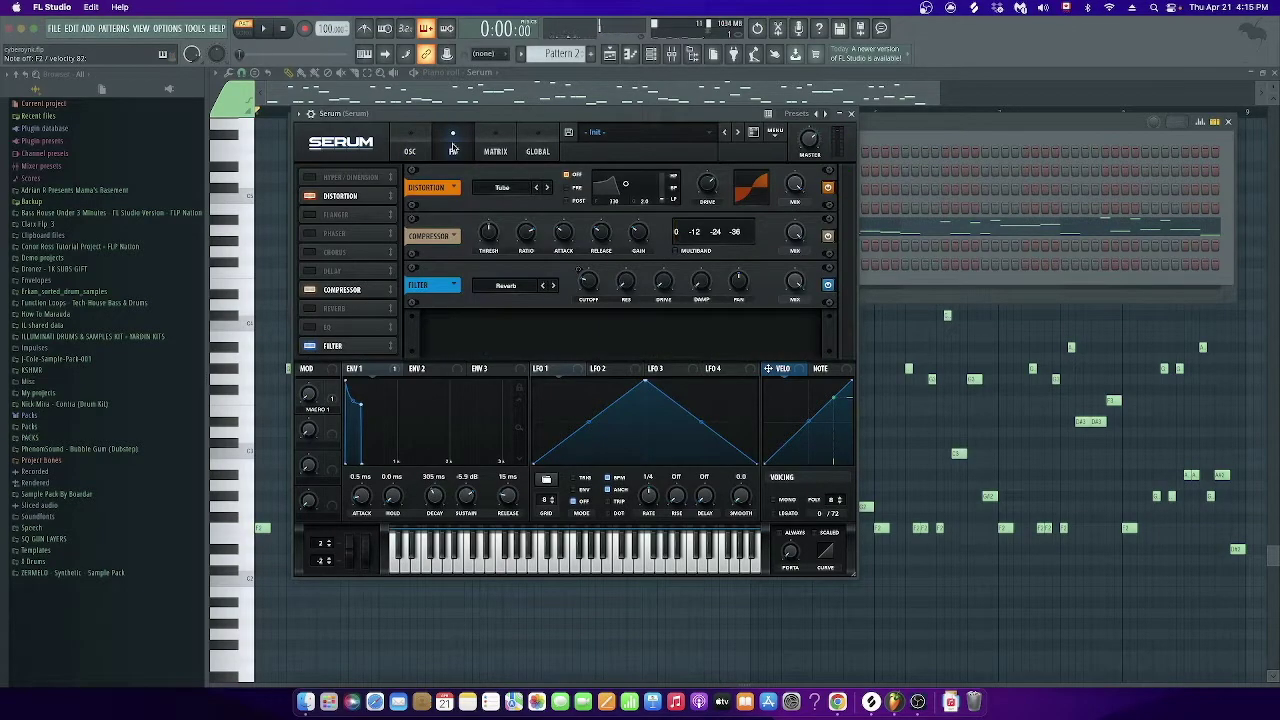
pyautogui.click(852, 114)
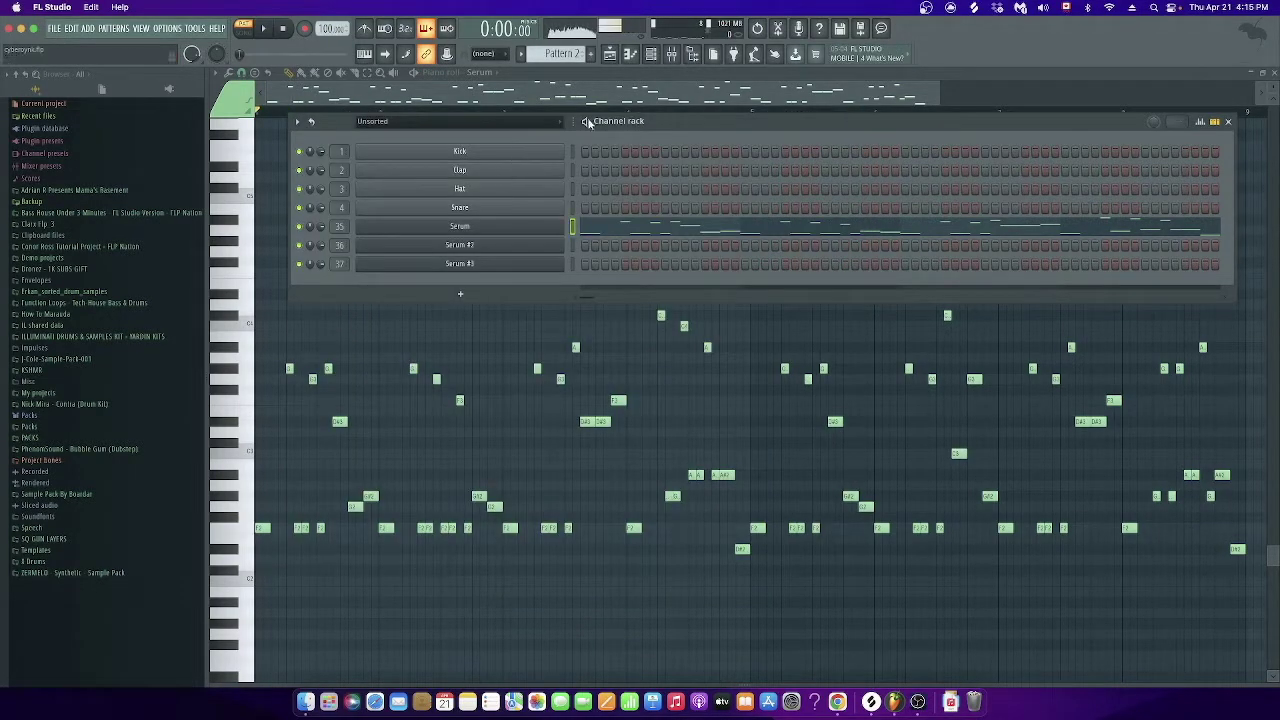
pyautogui.click(673, 55)
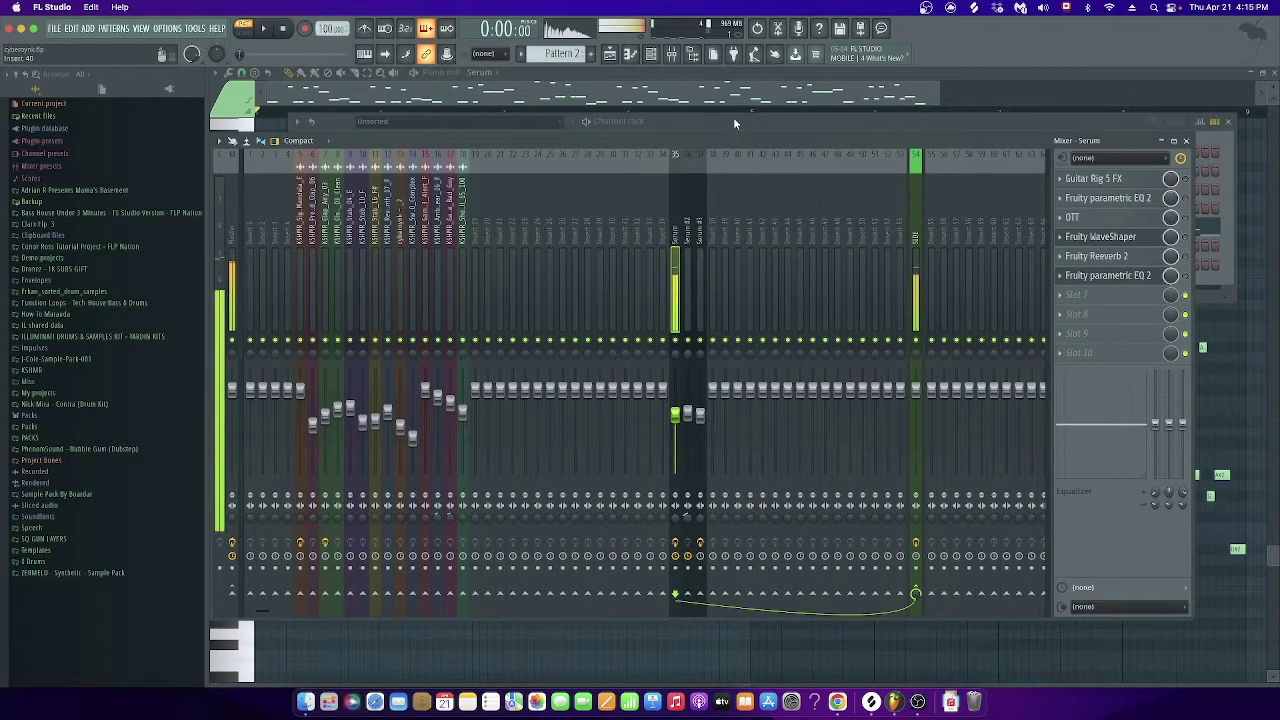
pyautogui.click(694, 121)
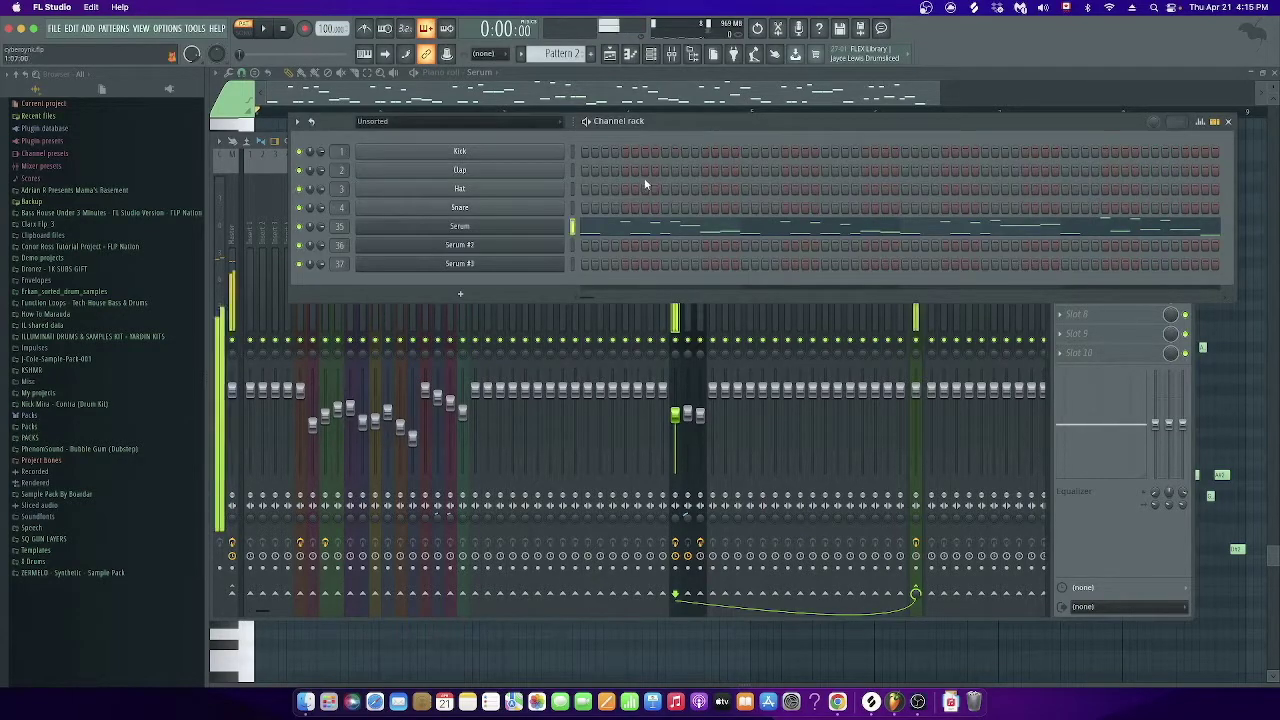
# Step: Audition Serum's reverb filter cutoff by sweeping Macro 1 up to 100% and back to 0%, and close the synth
pyautogui.click(494, 250)
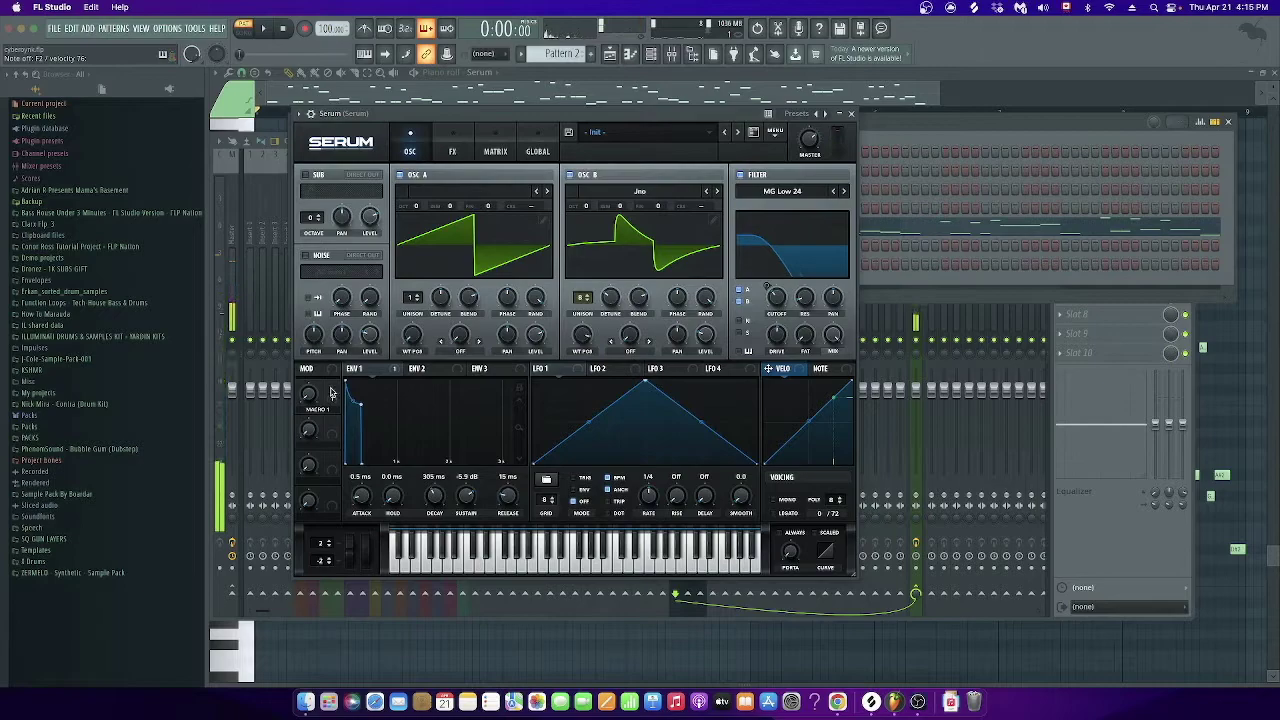
pyautogui.click(452, 145)
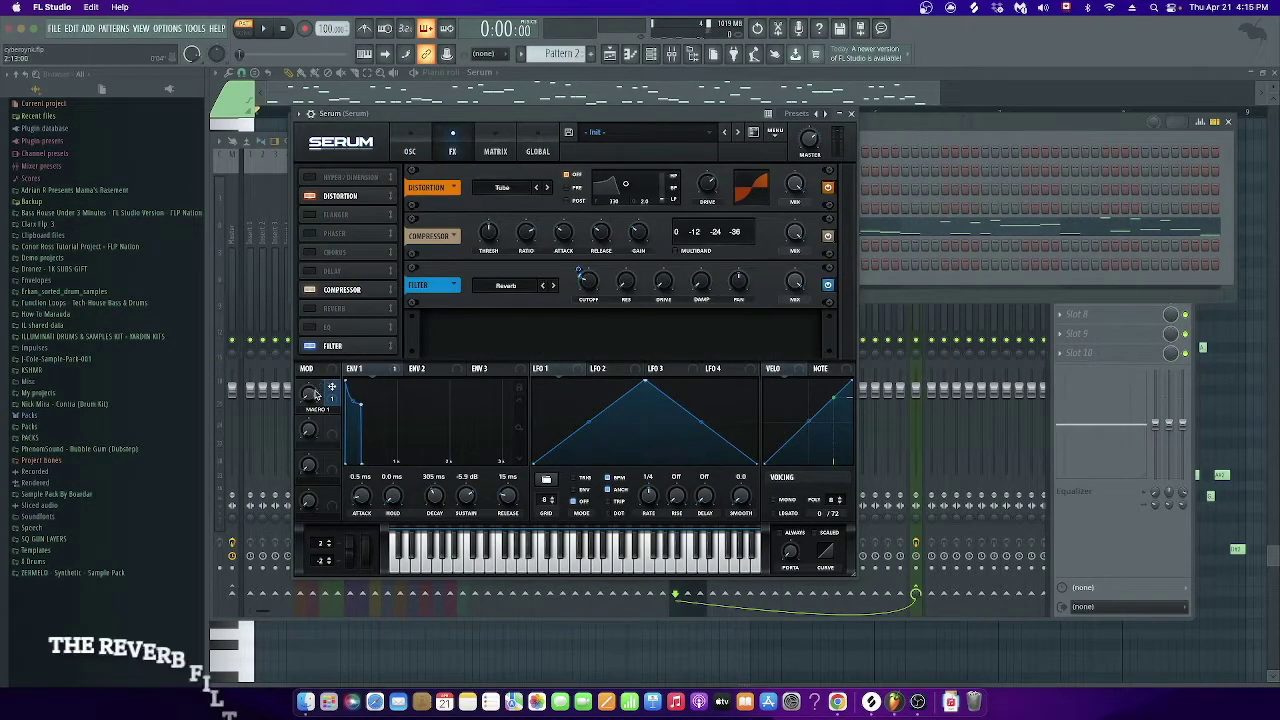
pyautogui.moveTo(310, 394); pyautogui.dragTo(307, 338)
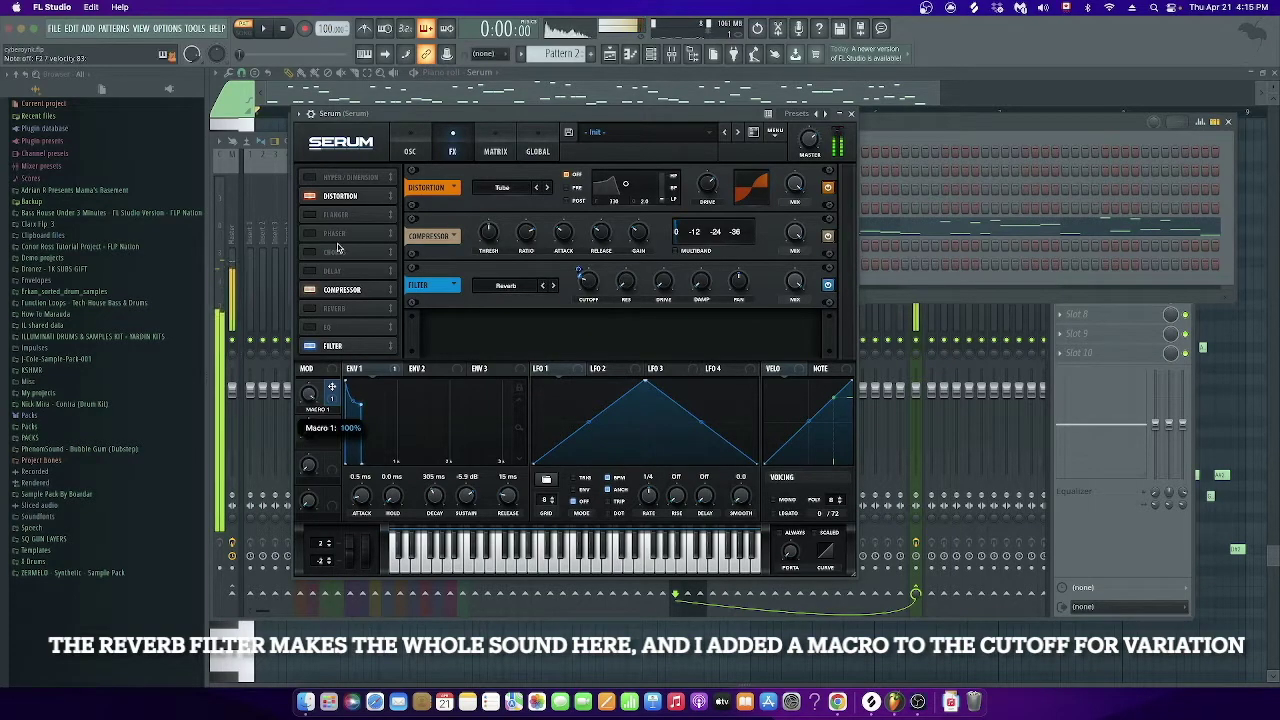
pyautogui.moveTo(338, 248); pyautogui.dragTo(334, 489)
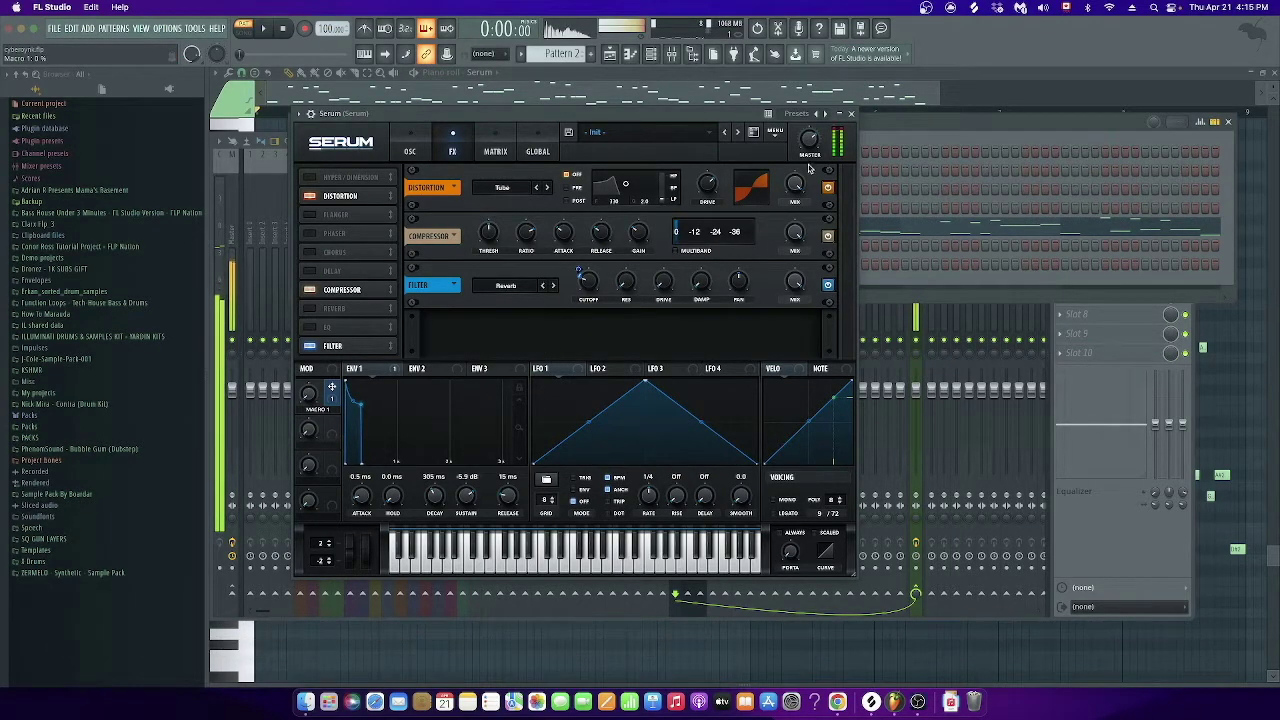
pyautogui.click(852, 114)
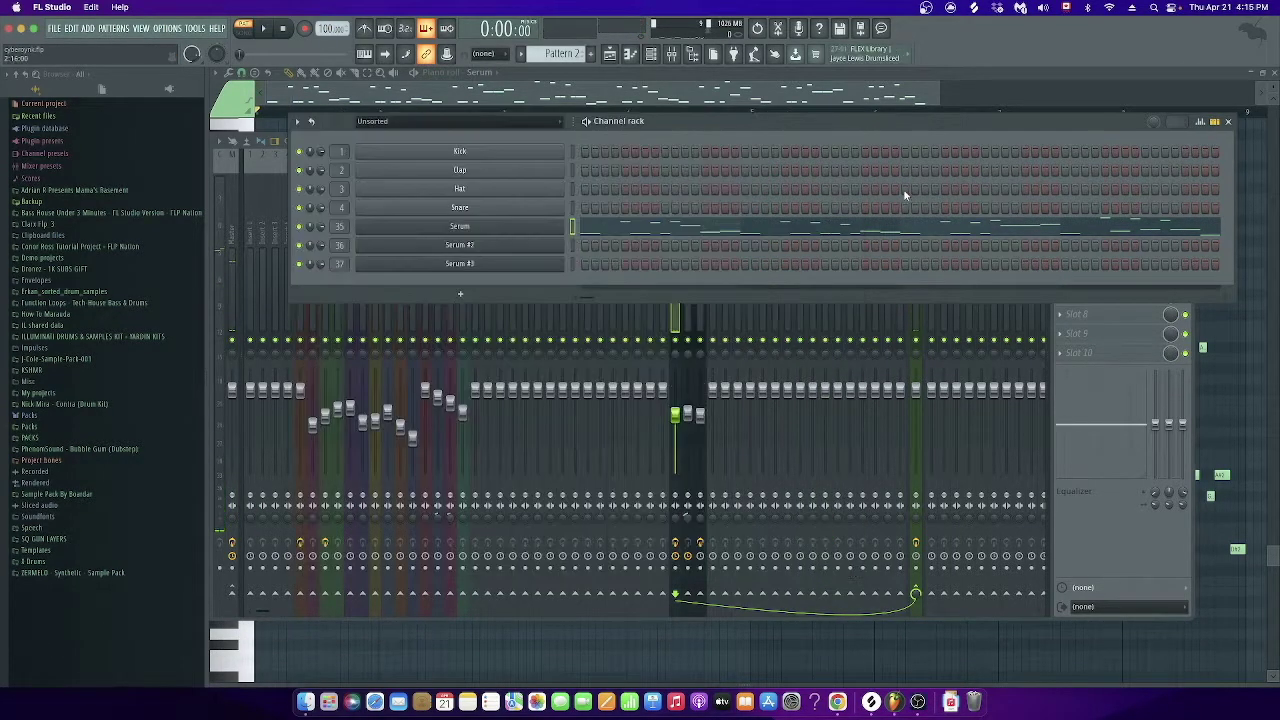
# Step: On the Serum mixer track, enable Guitar Rig 5 FX and the first Fruity parametric EQ 2, reviewing each effect's settings
pyautogui.click(677, 420)
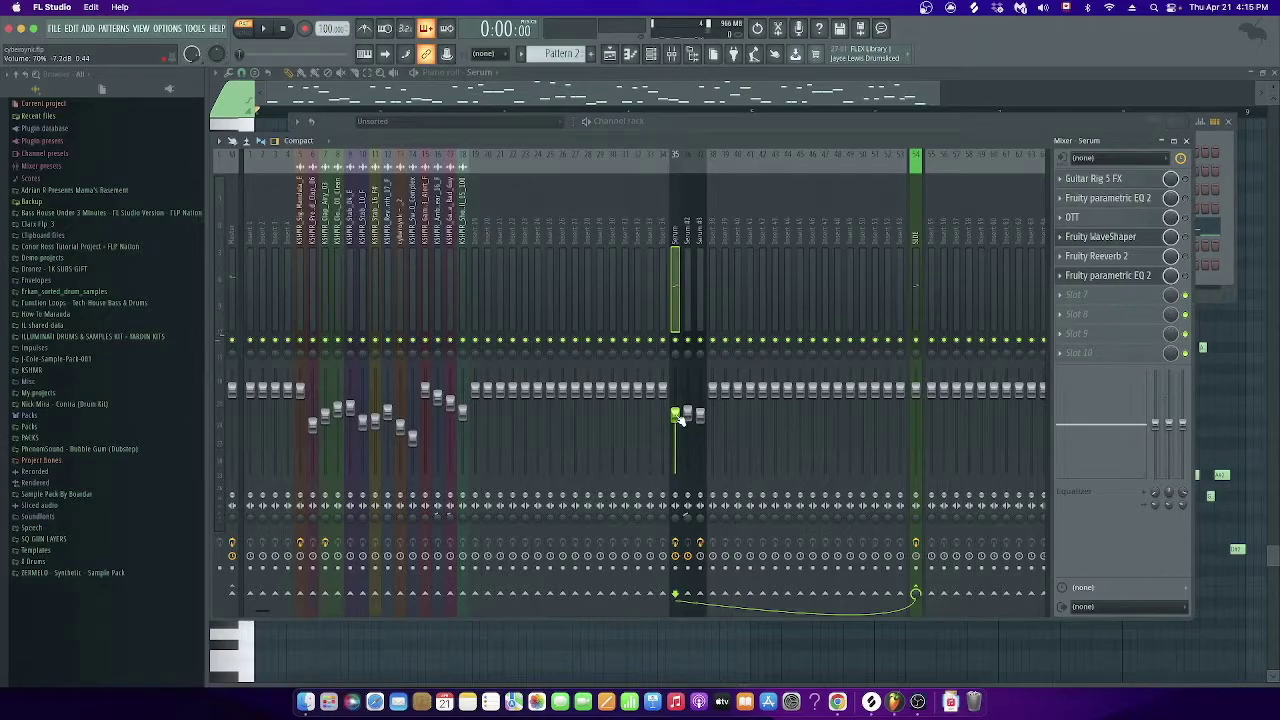
pyautogui.click(1100, 178)
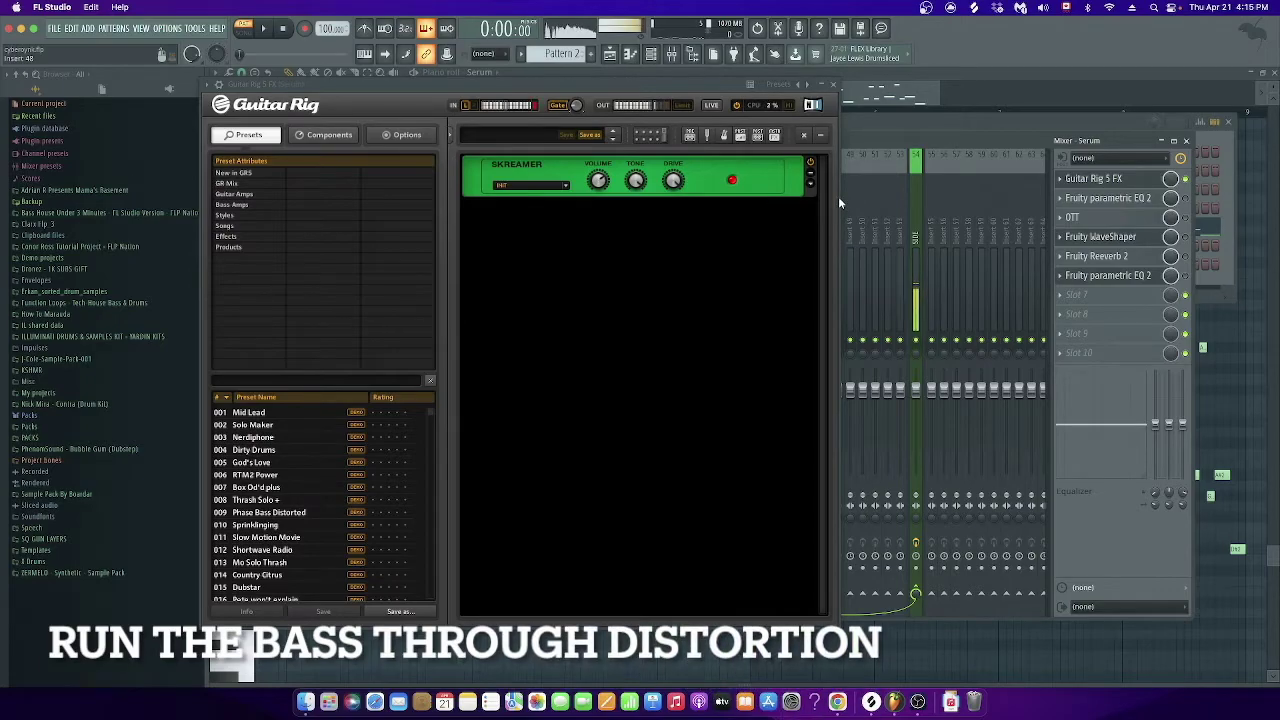
pyautogui.click(833, 84)
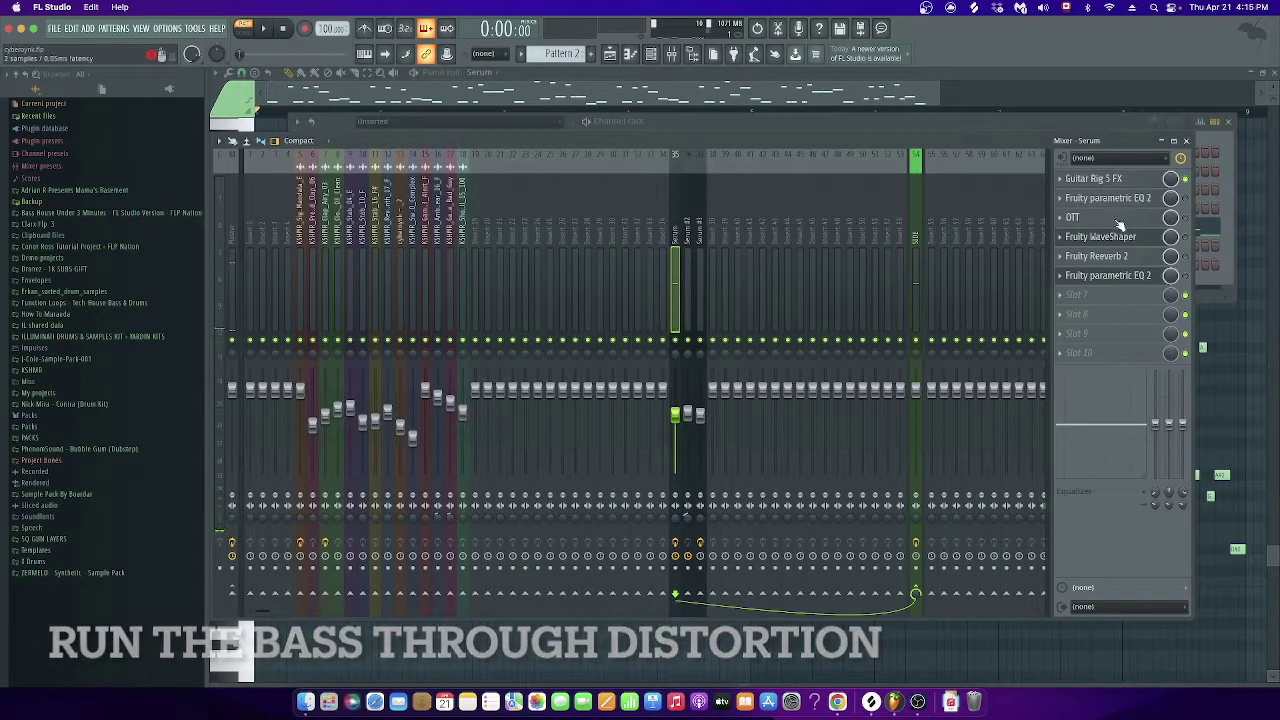
pyautogui.click(1140, 200)
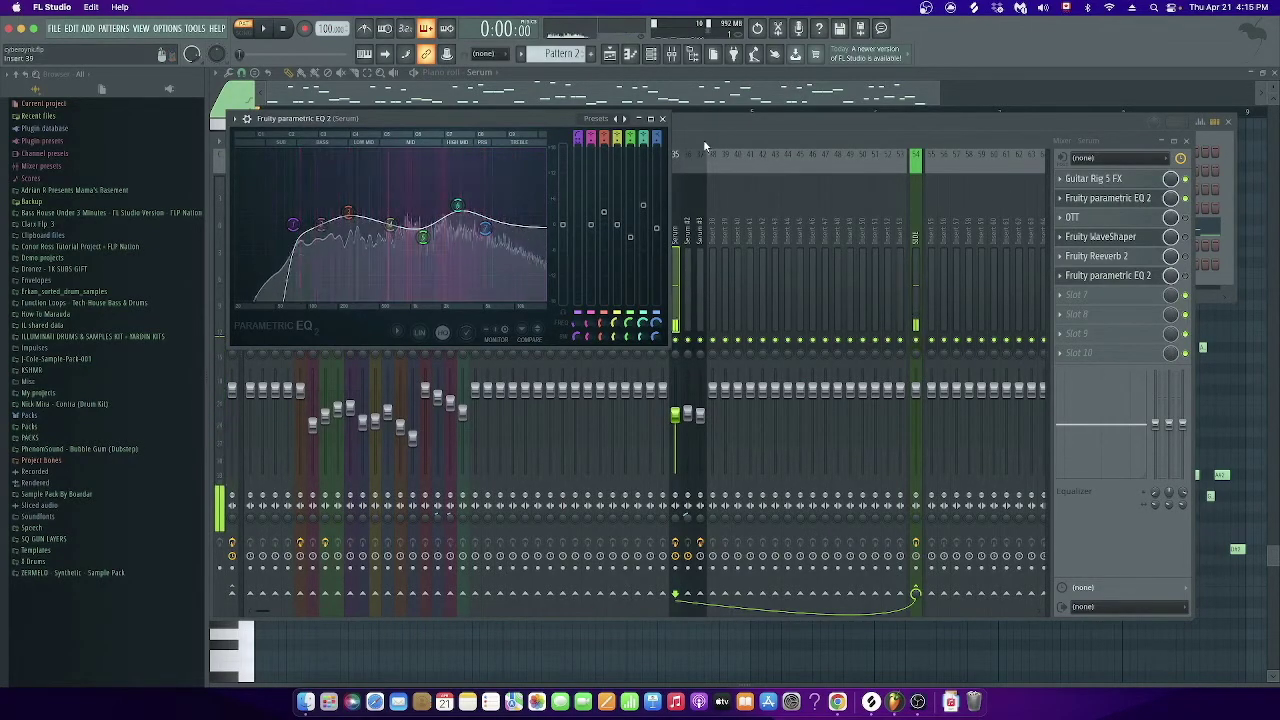
pyautogui.click(663, 119)
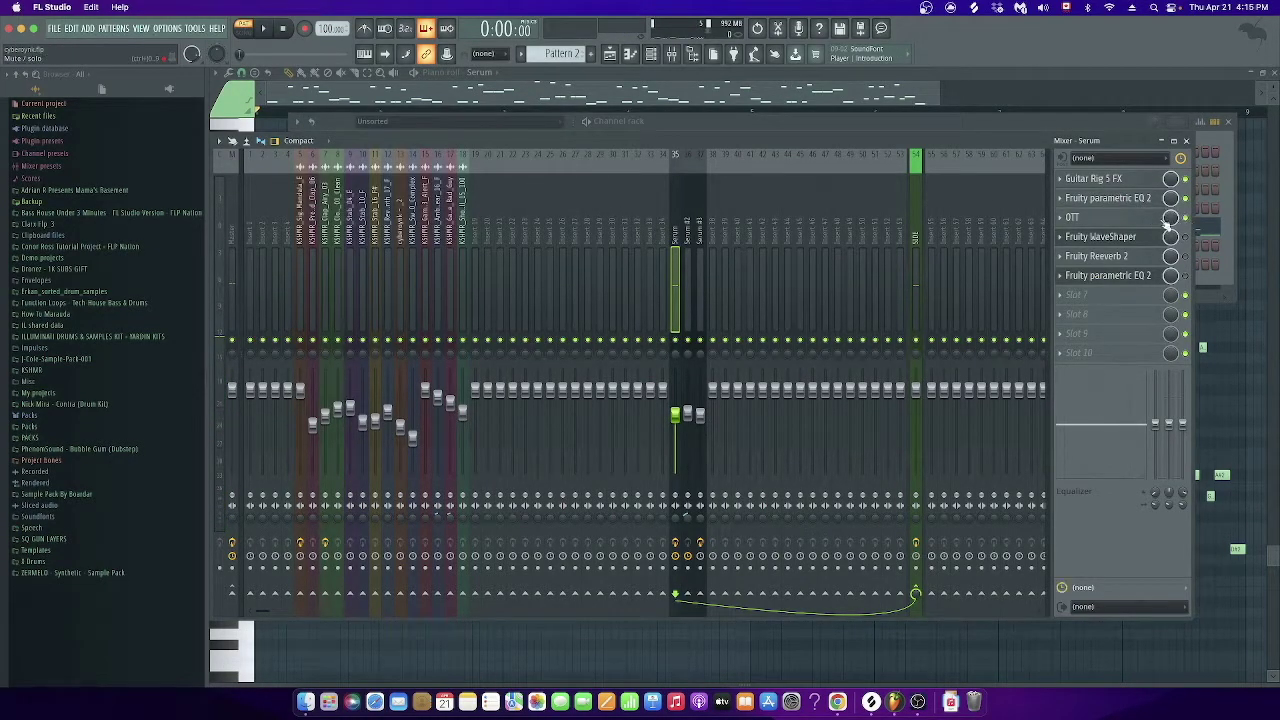
# Step: Enable OTT on the Serum mixer track and review its multiband compression settings
pyautogui.click(1127, 220)
pyautogui.moveTo(97, 57); pyautogui.dragTo(616, 157)
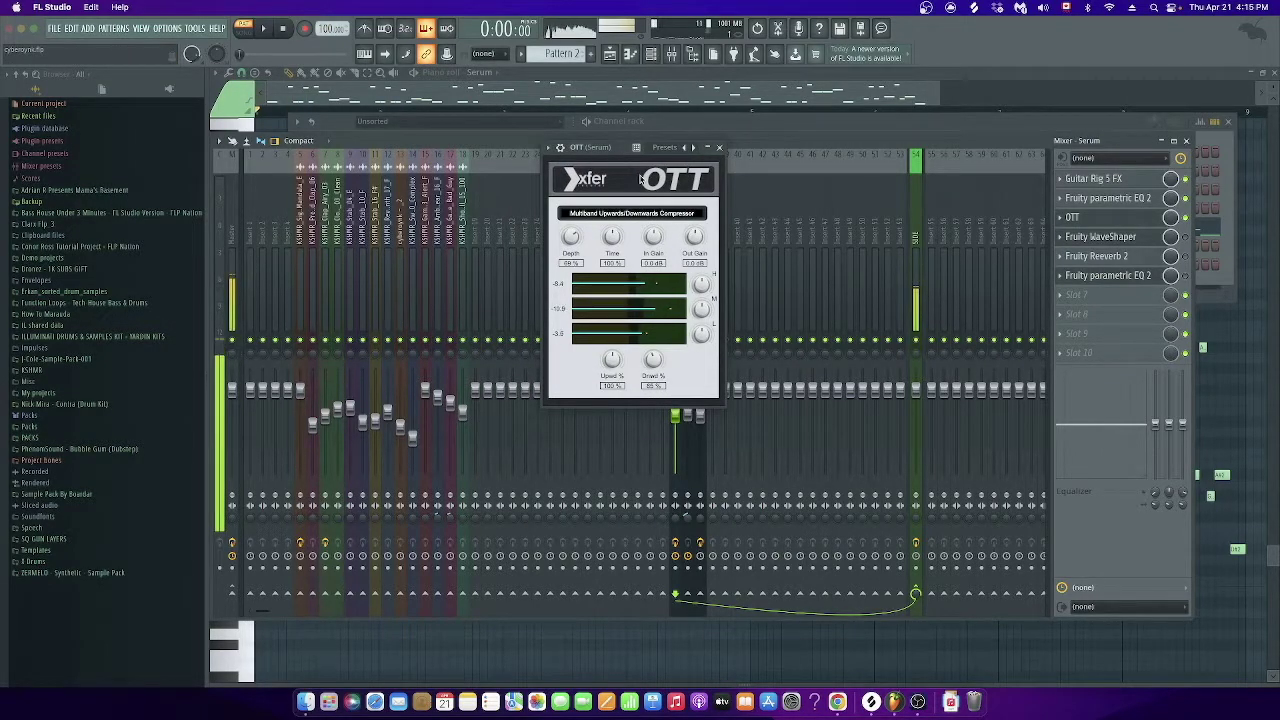
pyautogui.click(719, 148)
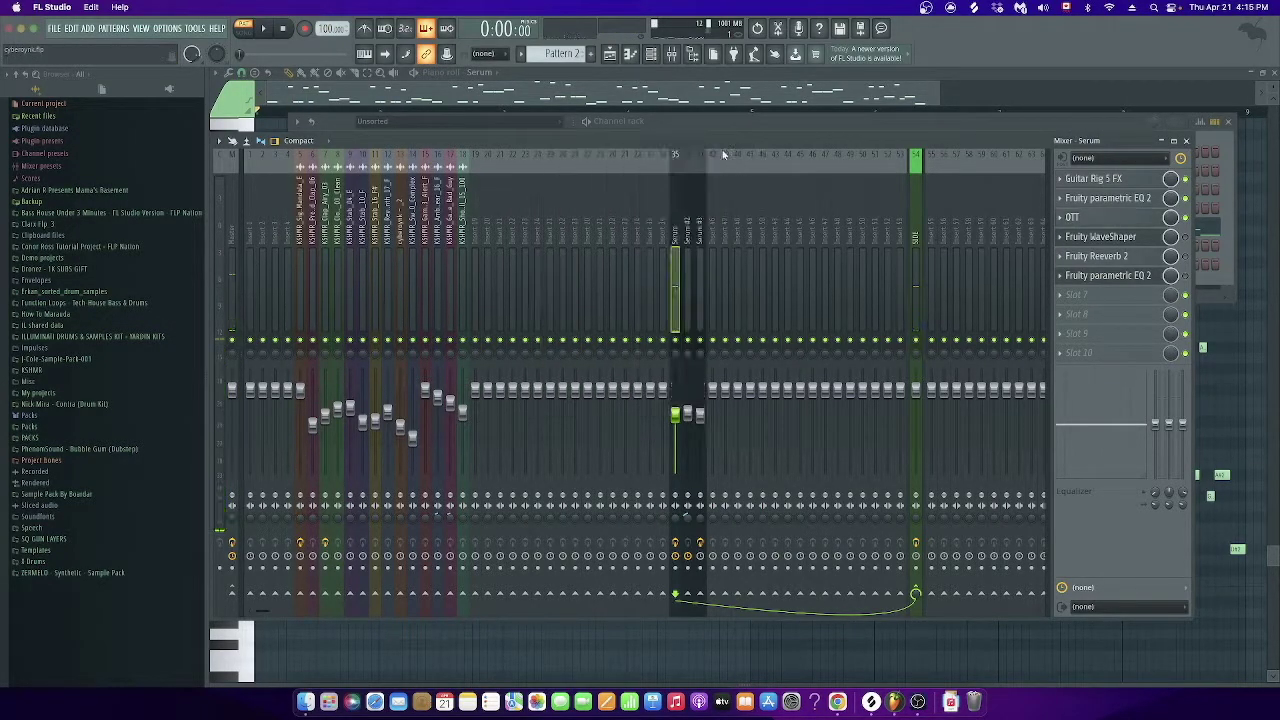
# Step: Enable Fruity Reeverb 2 and the second Fruity parametric EQ 2 on the Serum mixer track, reviewing their settings
pyautogui.click(1163, 258)
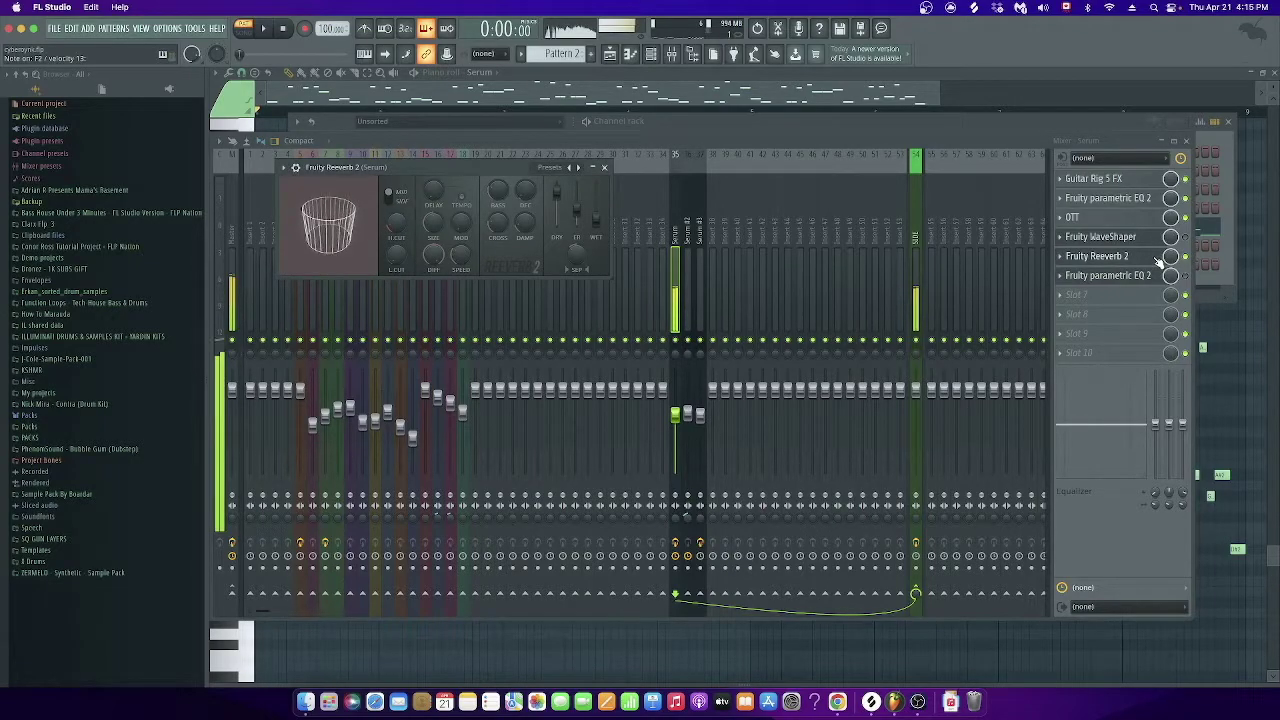
pyautogui.click(605, 167)
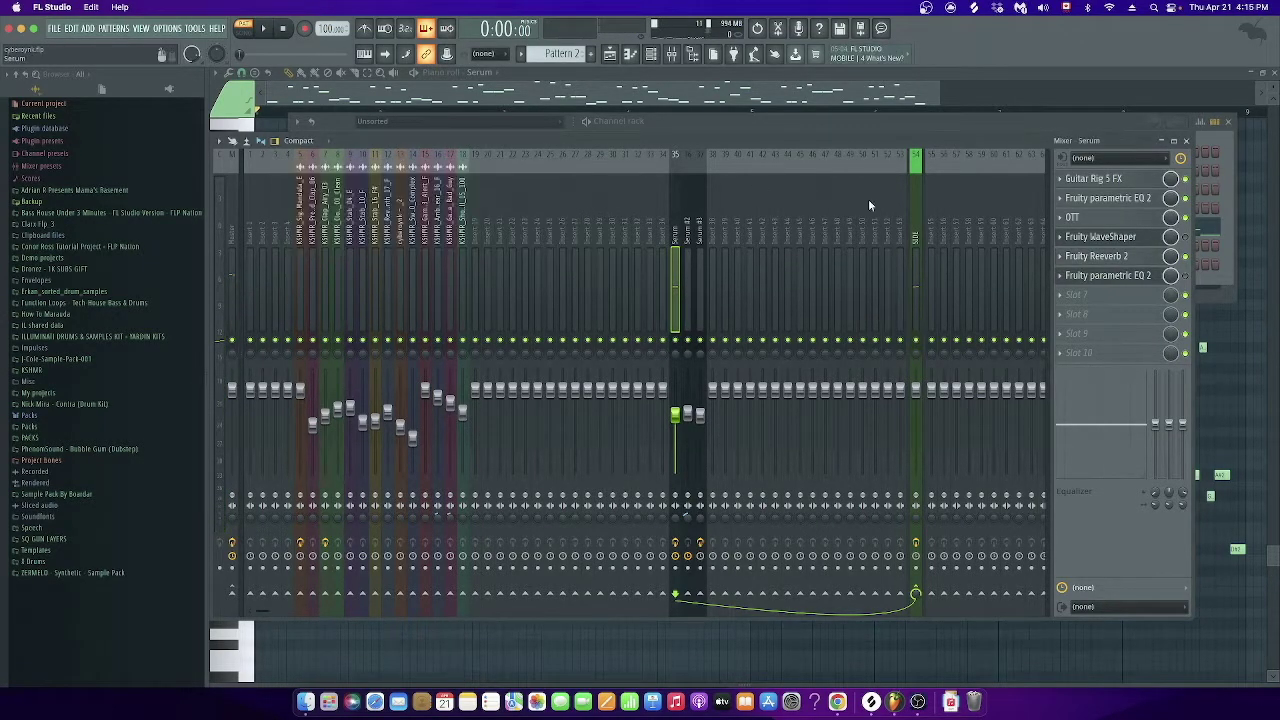
pyautogui.click(1135, 278)
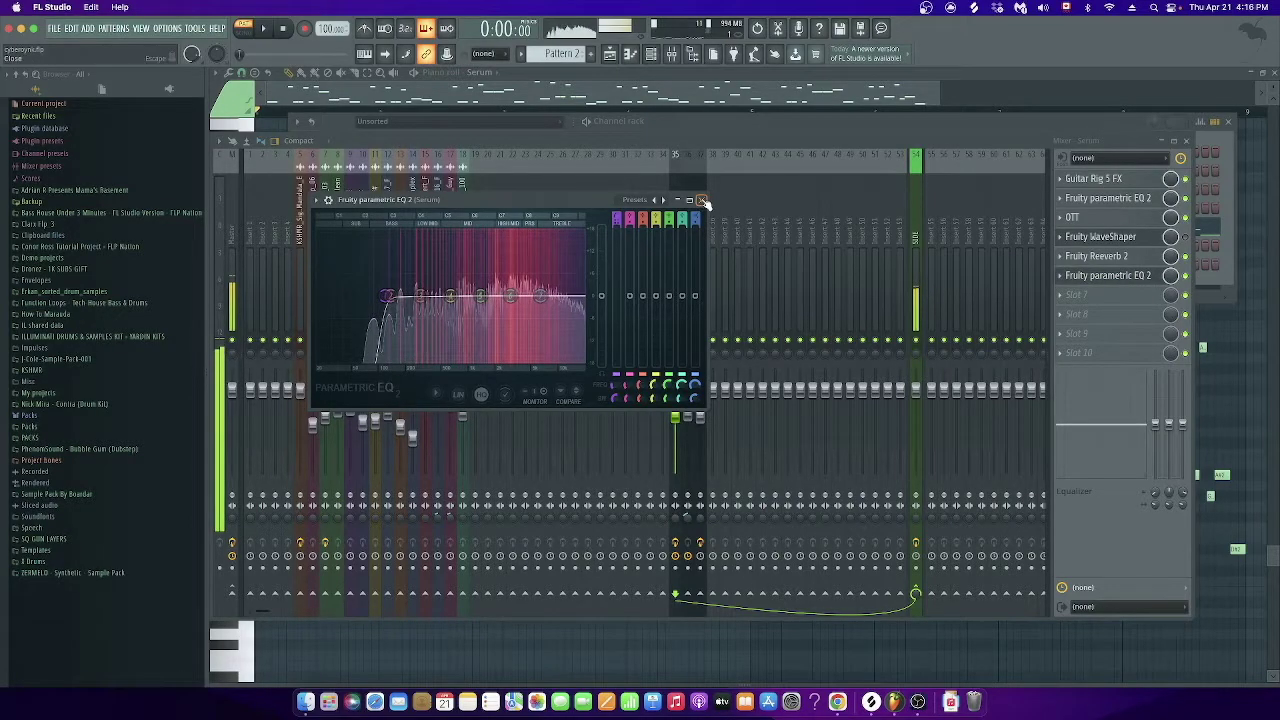
pyautogui.click(702, 201)
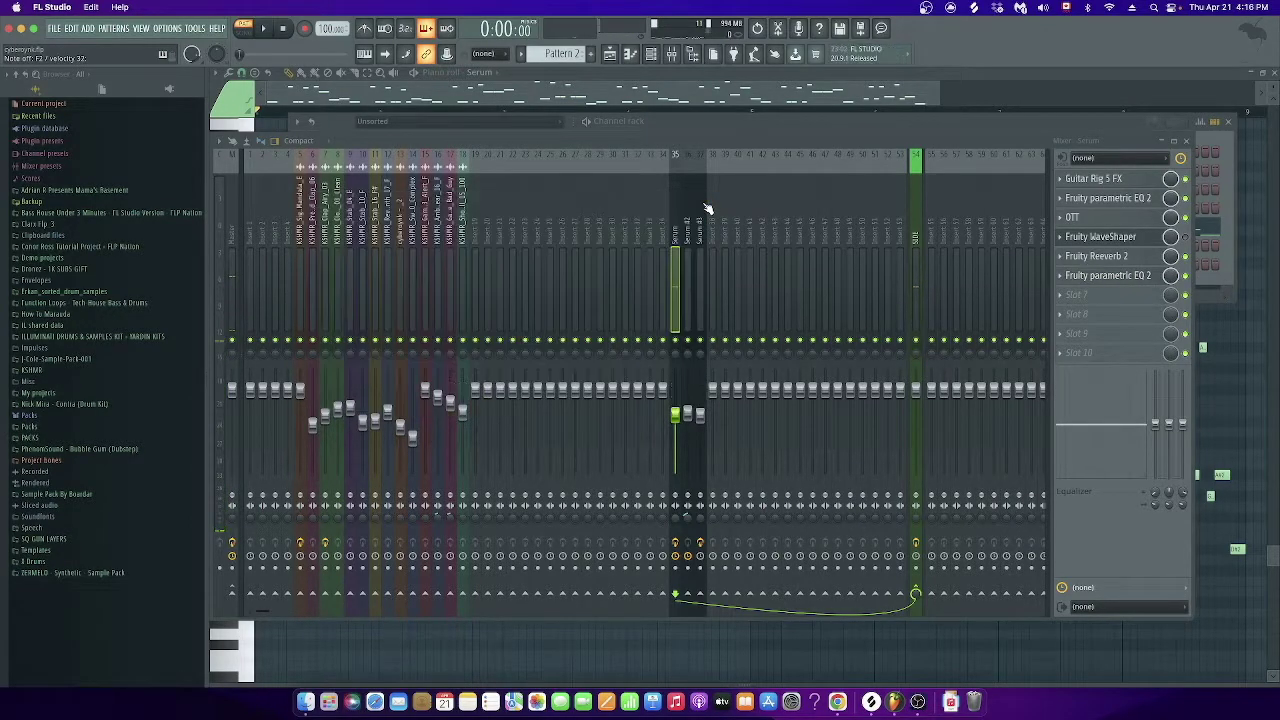
# Step: Return to the Serum piano roll and display the full eight-bar bass melody of Pattern 2
pyautogui.click(688, 124)
pyautogui.click(632, 232)
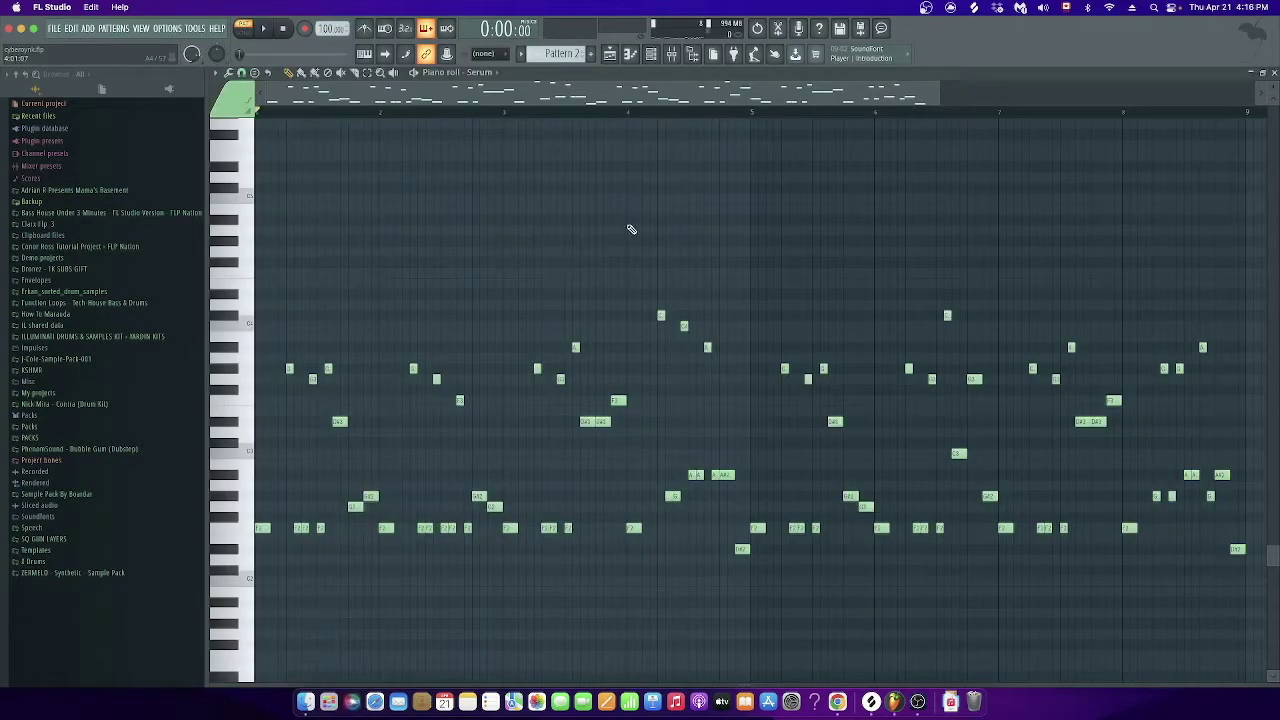
pyautogui.moveTo(942, 94); pyautogui.dragTo(1005, 113)
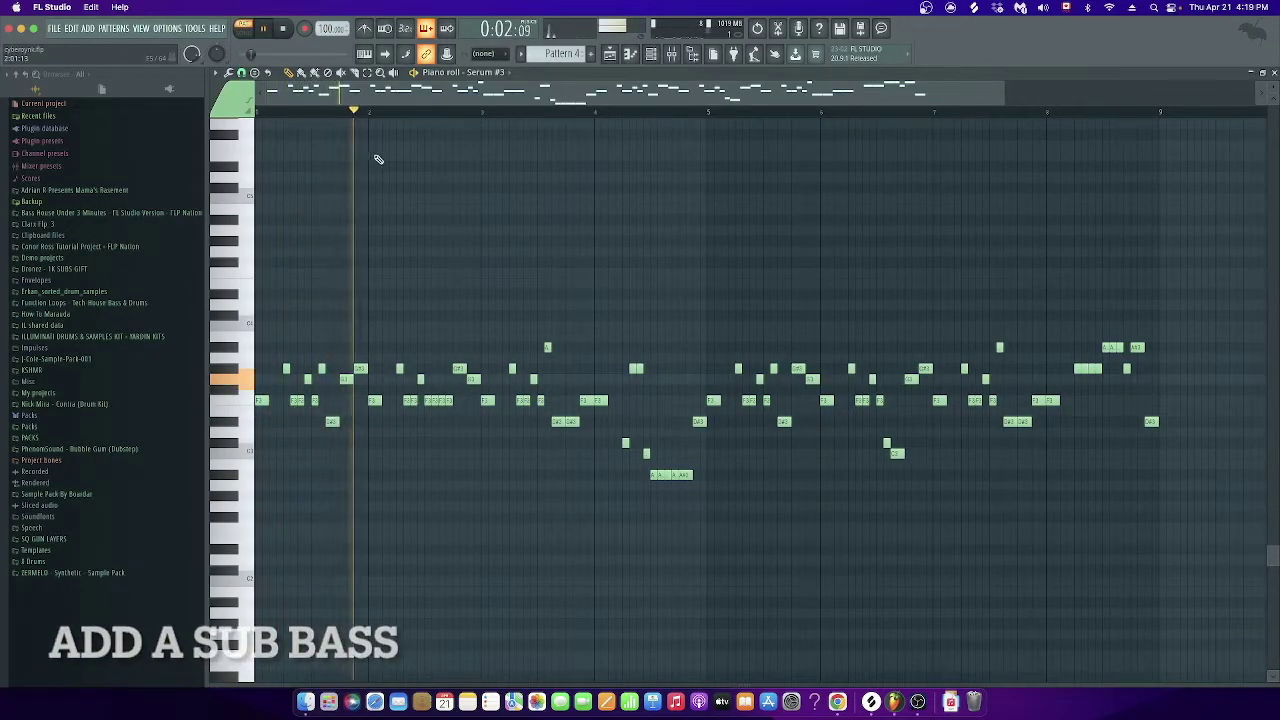
# Step: Open the Serum #3 sub bass synth from the channel rack and review its settings
pyautogui.click(651, 55)
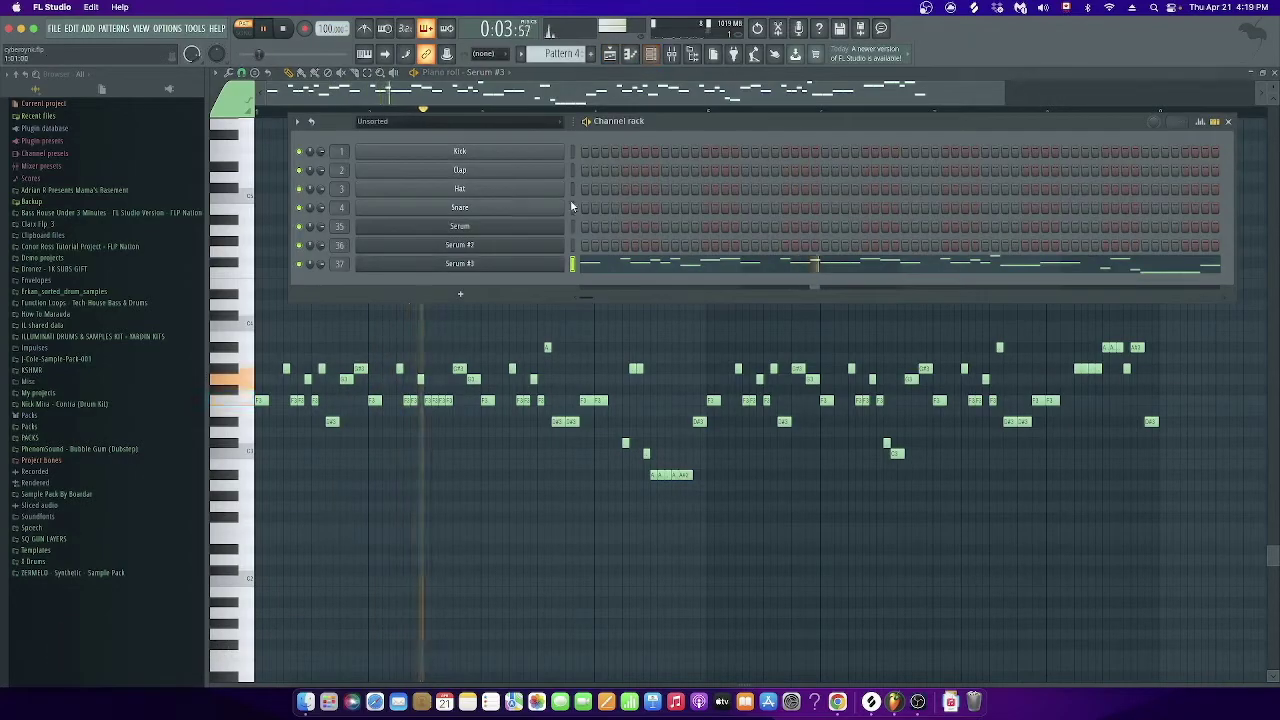
pyautogui.click(530, 265)
pyautogui.moveTo(353, 41); pyautogui.dragTo(629, 100)
pyautogui.click(444, 131)
pyautogui.click(390, 127)
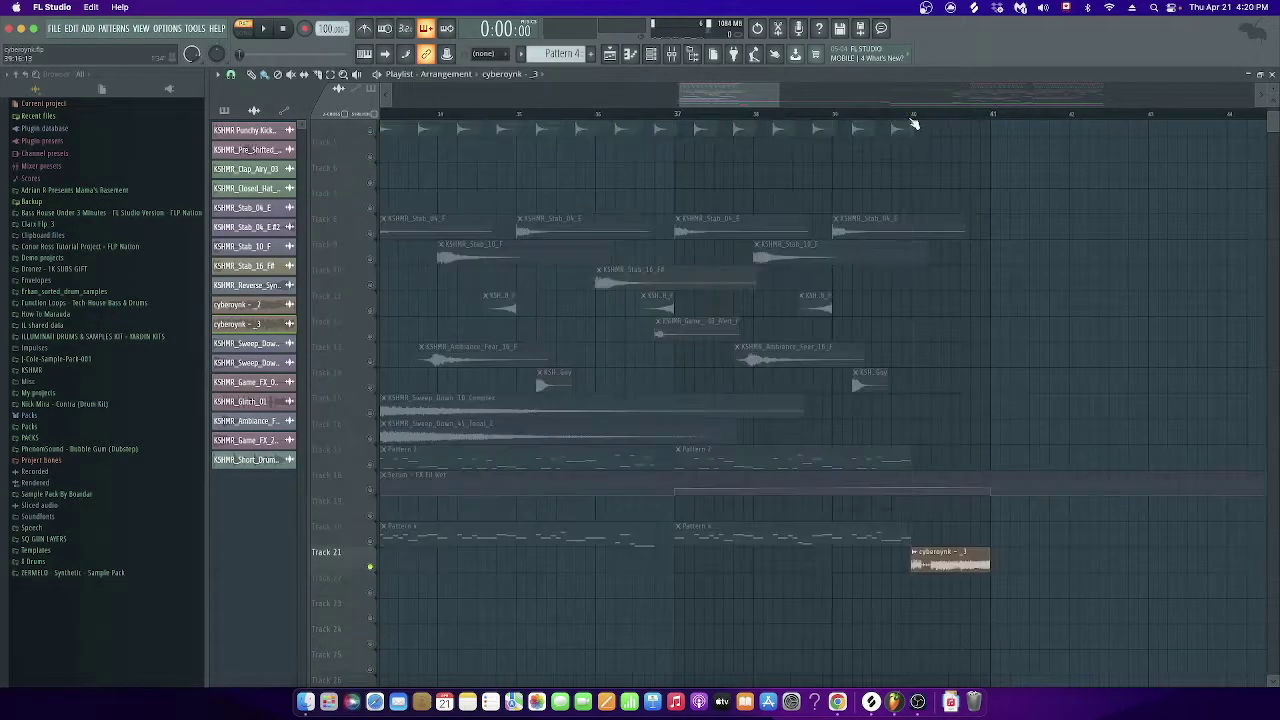
# Step: Audition the soloed audio clip on Track 21, and solo Track 22 to play its clip at bar 41
pyautogui.press('space')
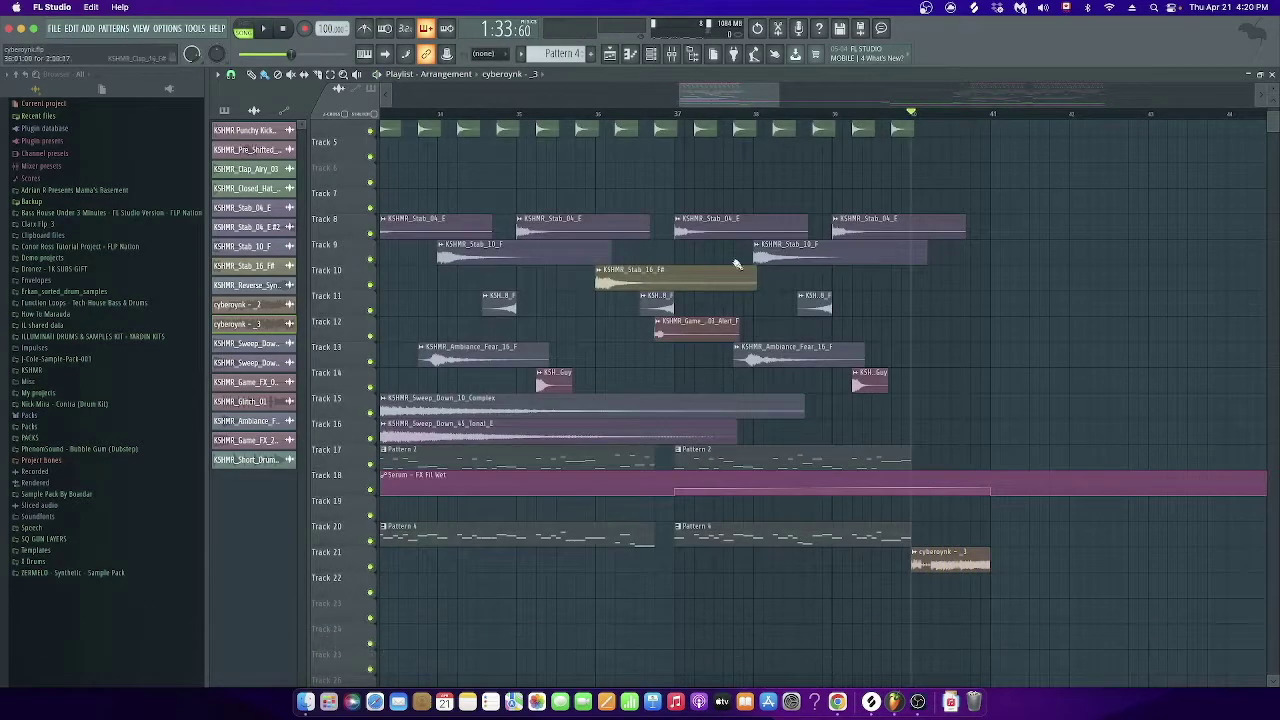
pyautogui.rightClick(375, 595)
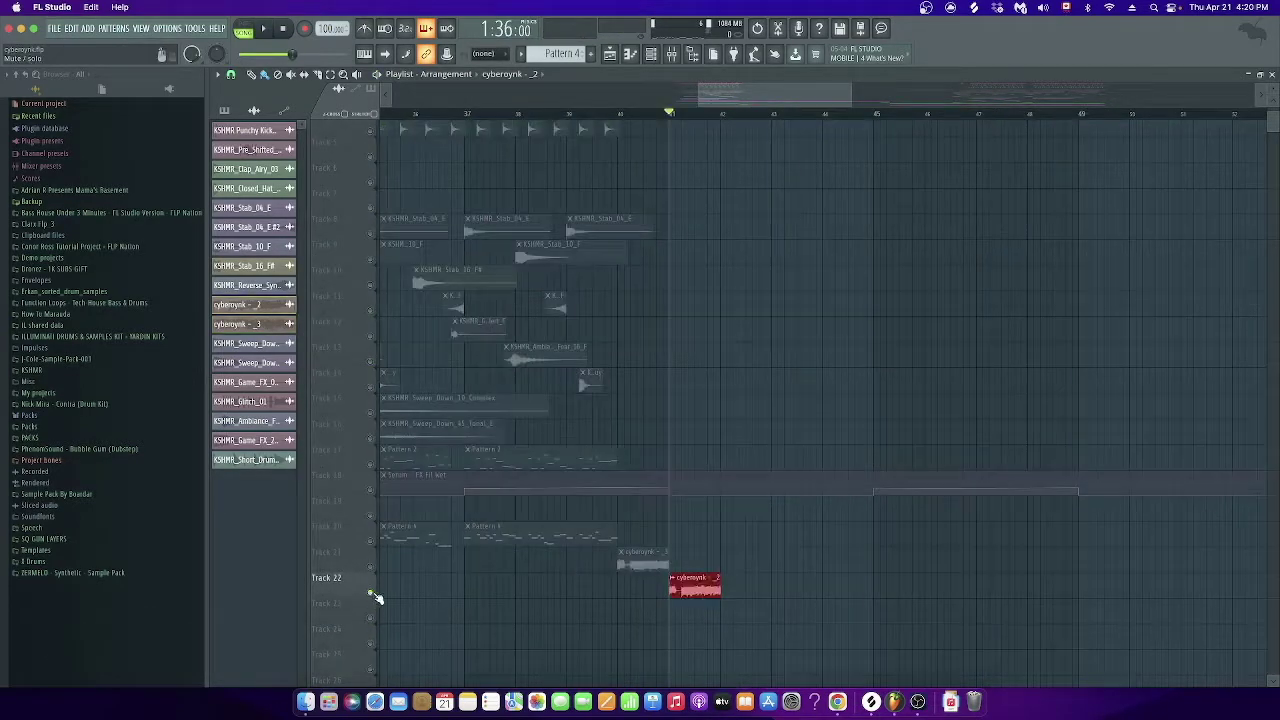
pyautogui.press('space')
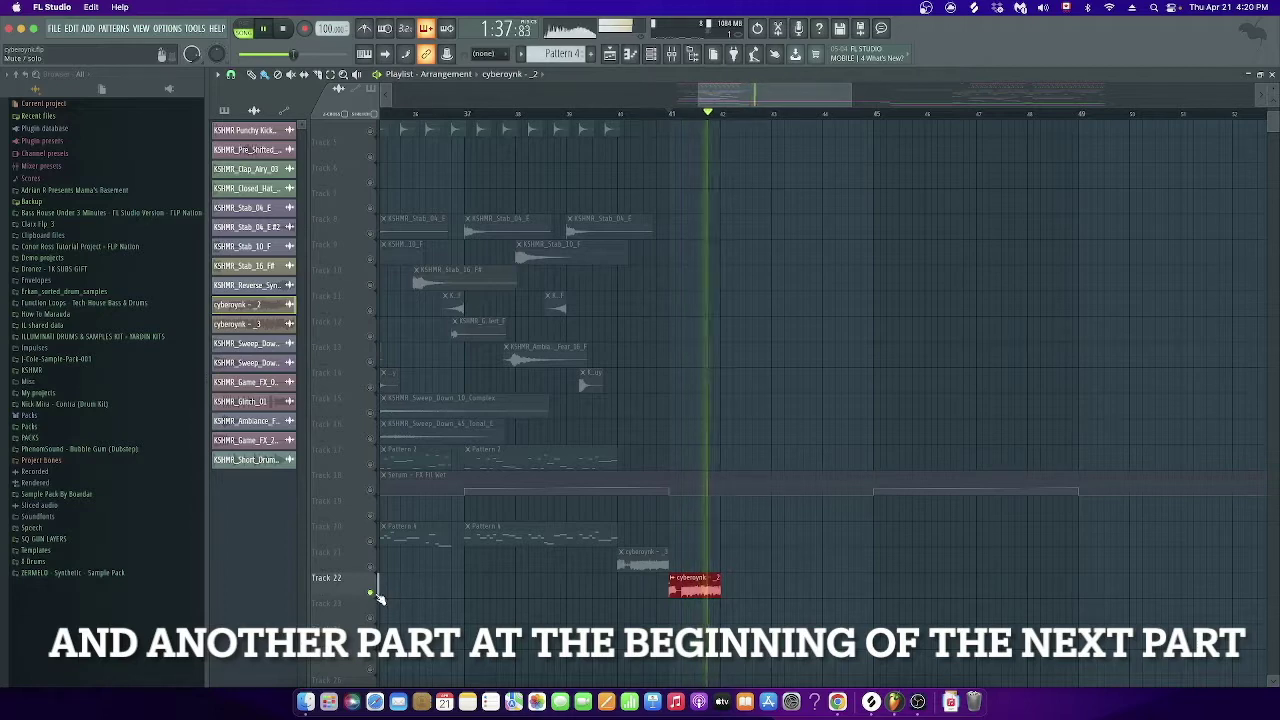